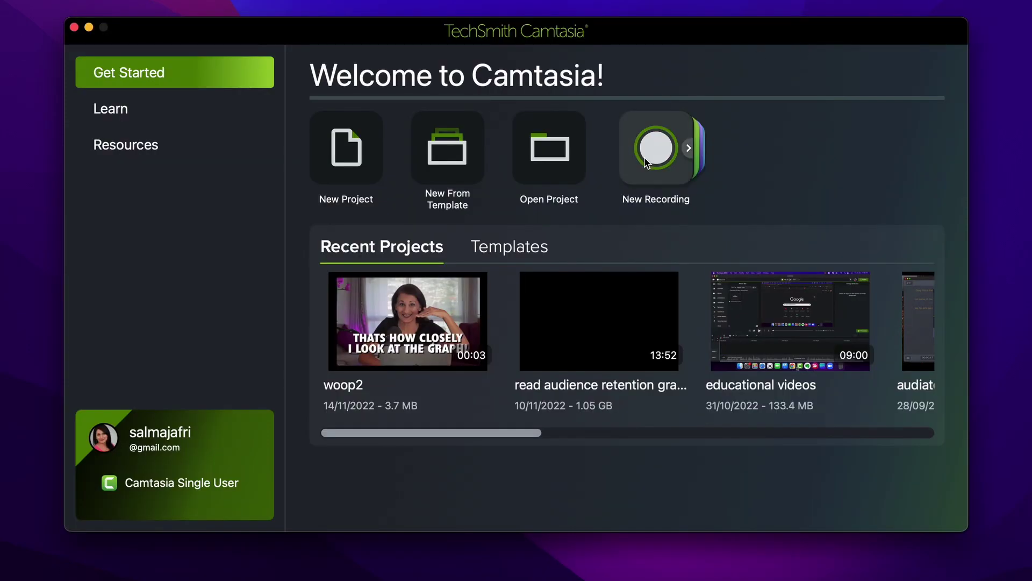
# Step: Start a new recording with screen, FaceTime webcam and microphone at 30 fps, previewing the webcam
pyautogui.click(651, 157)
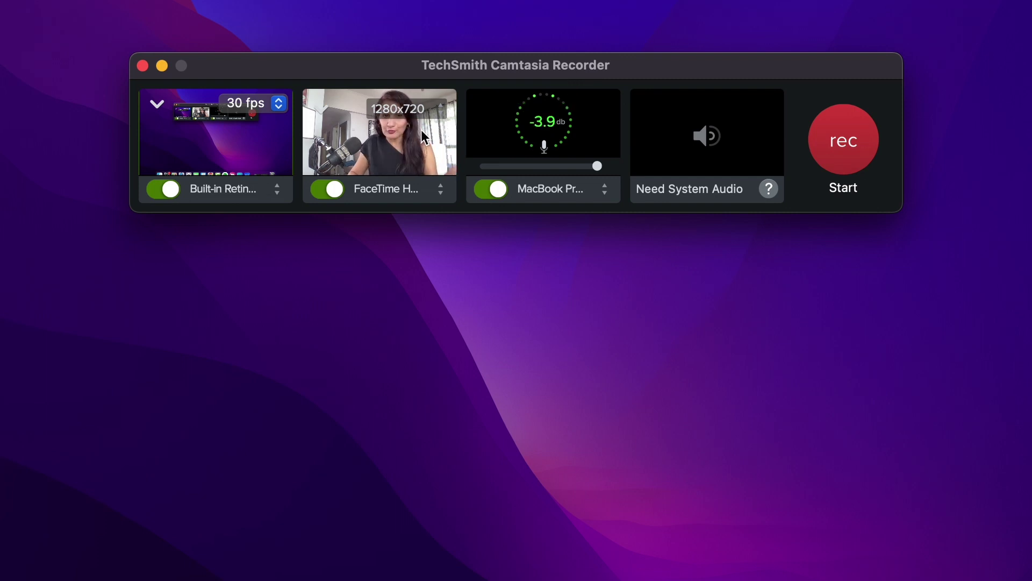
pyautogui.moveTo(325, 119)
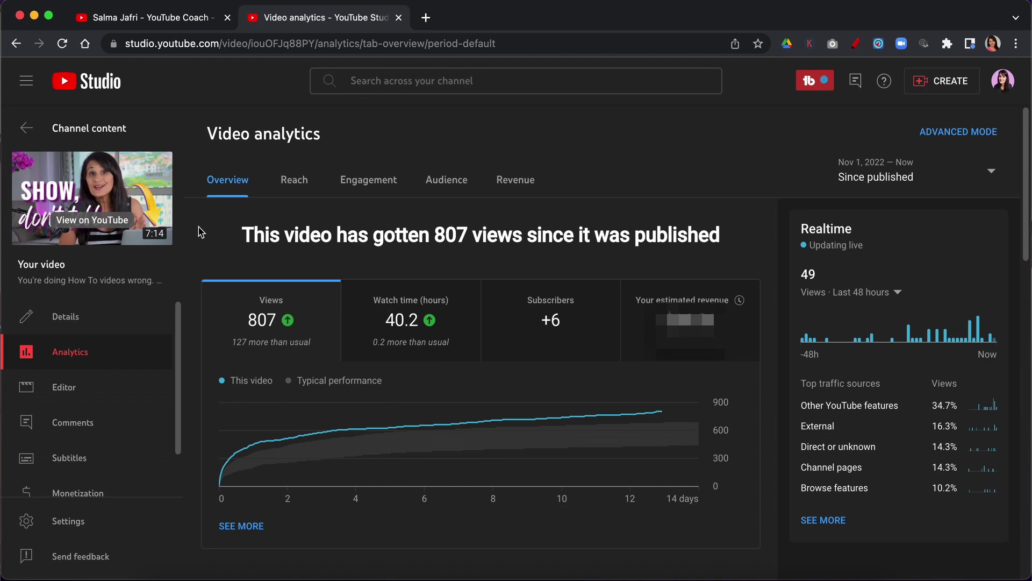
# Step: Scroll through the YouTube video analytics and retention chart, then stop the screen recording
pyautogui.scroll(-1, 256, 352)
pyautogui.scroll(-15, 429, 385)
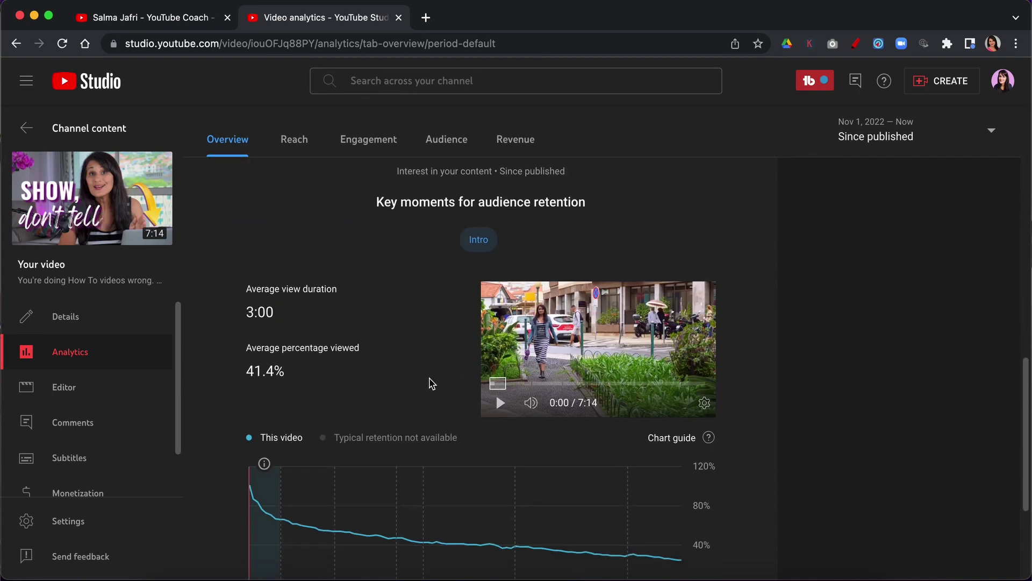
pyautogui.scroll(-1, 432, 383)
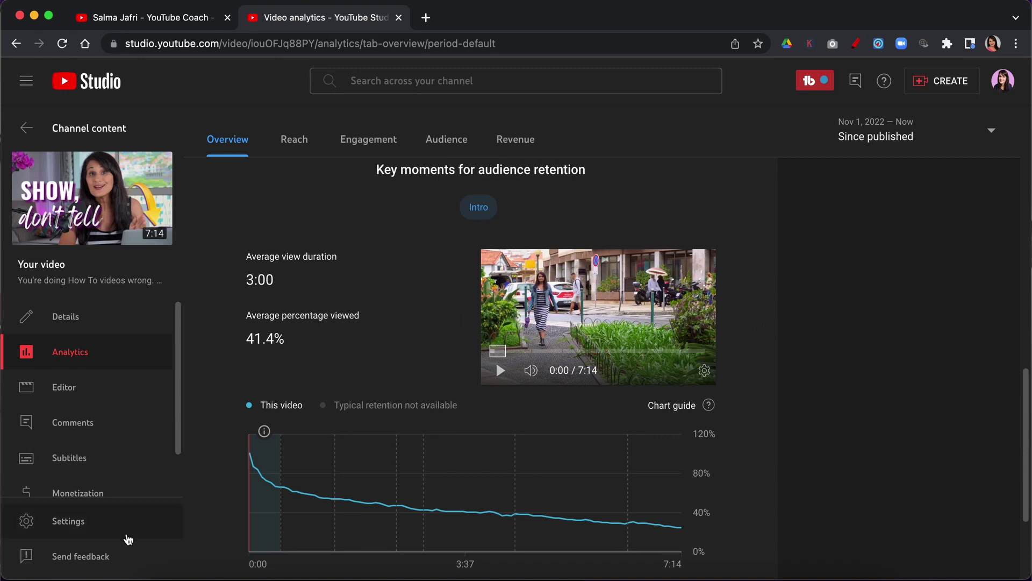
pyautogui.moveTo(281, 490)
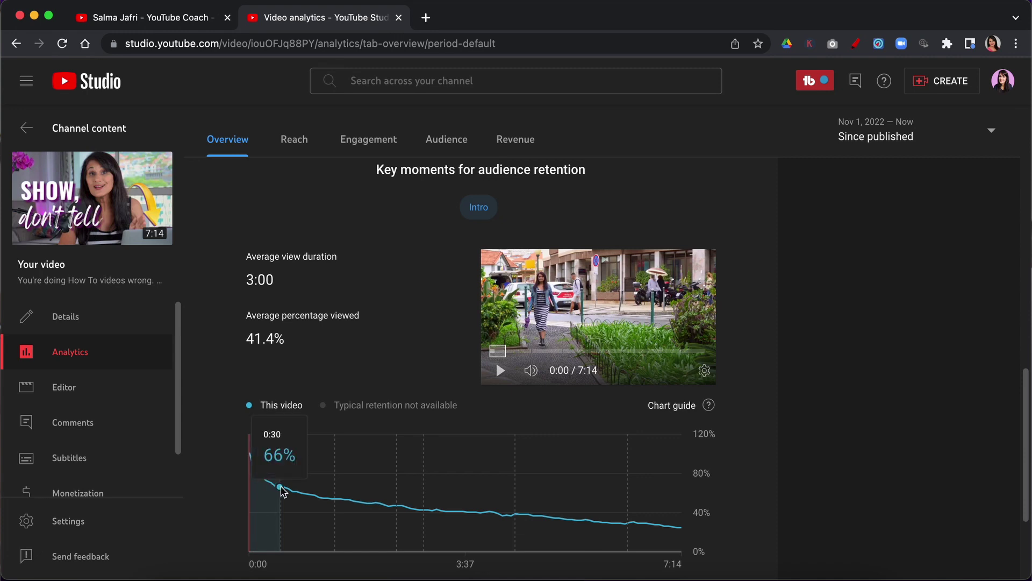
pyautogui.scroll(-2, 281, 490)
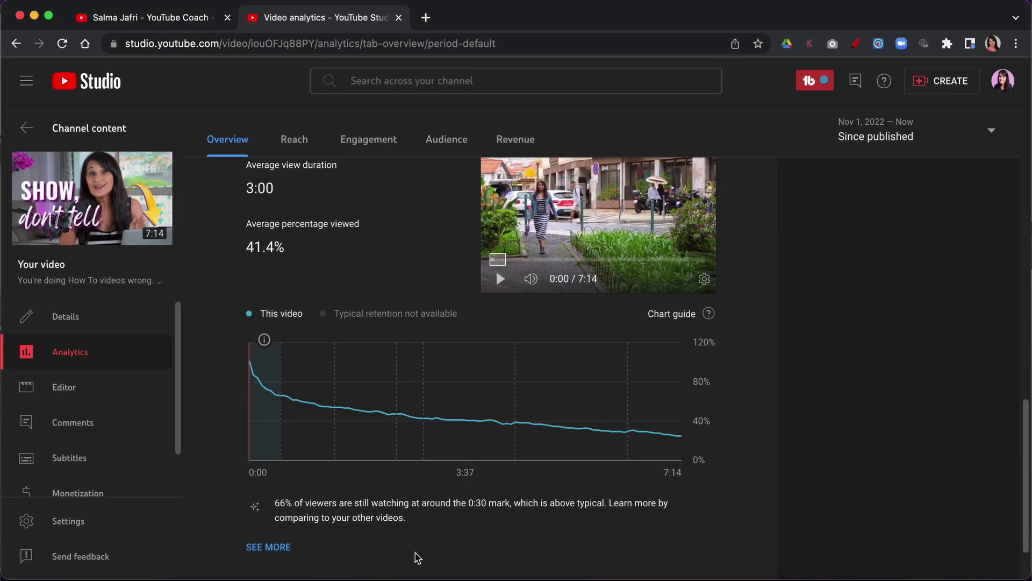
pyautogui.scroll(1, 418, 558)
pyautogui.scroll(1, 418, 558)
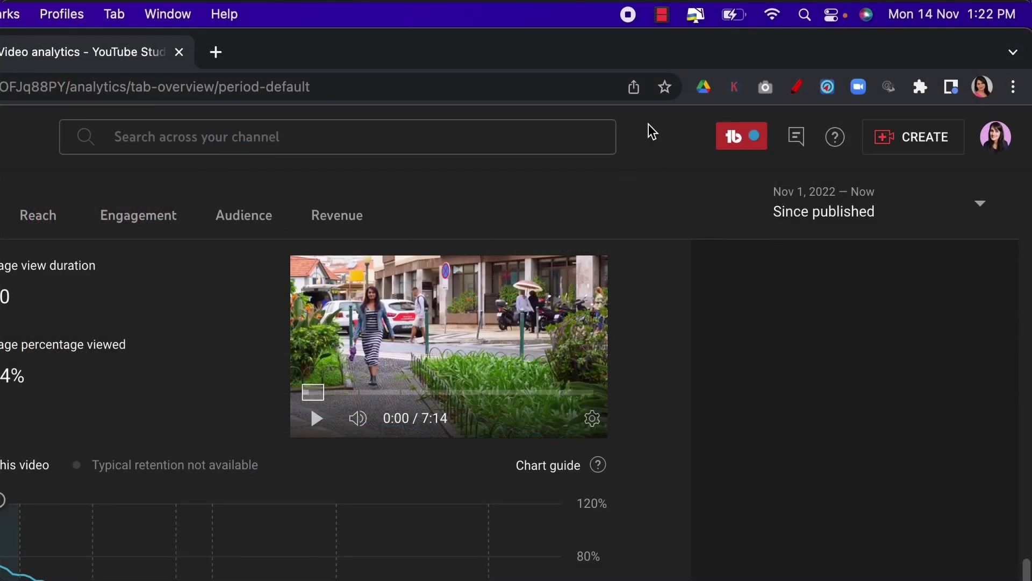
pyautogui.click(660, 16)
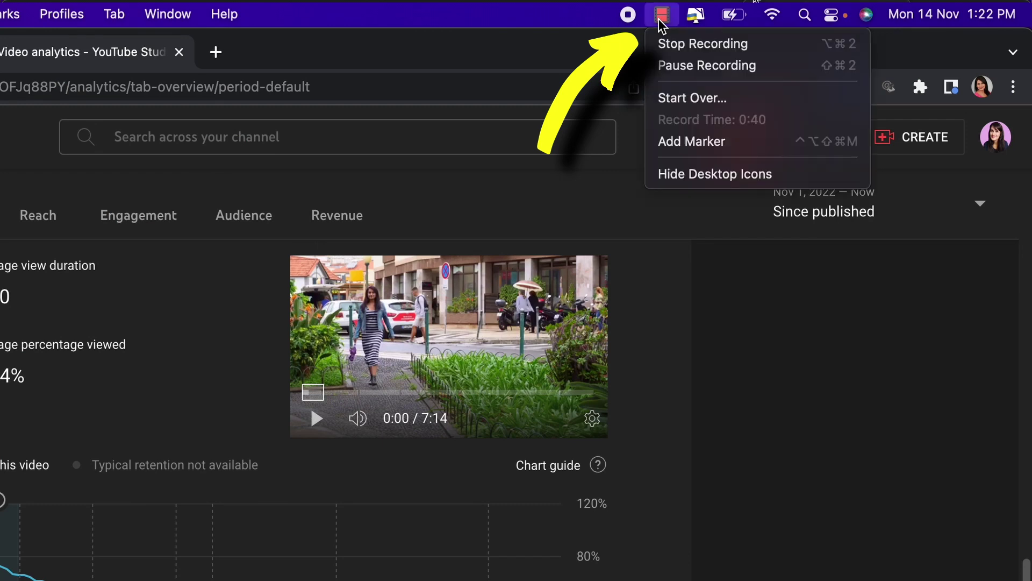
pyautogui.click(692, 44)
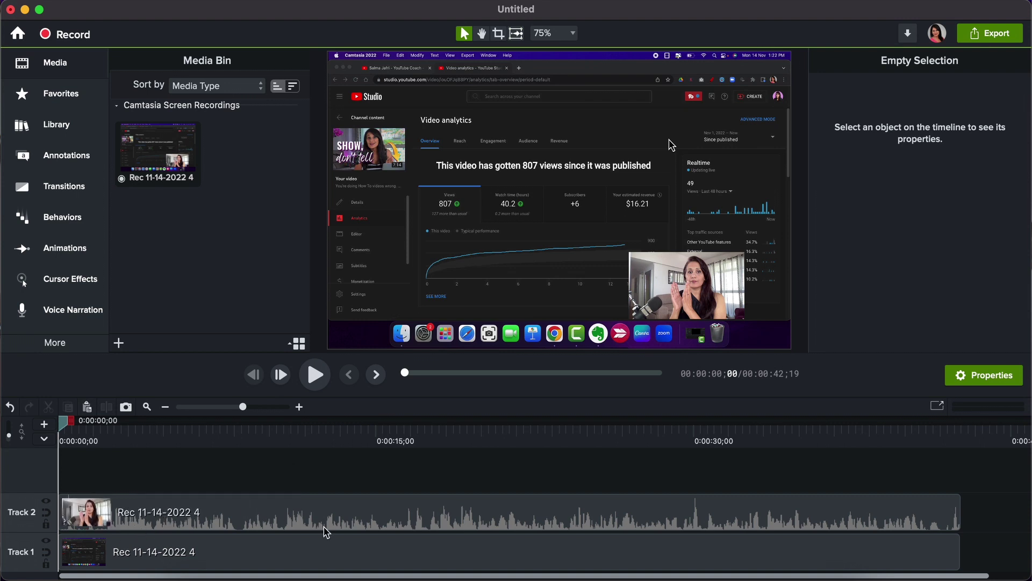
# Step: Delete the old webcam and screen clips and place Rec 11-14-2022 4 on the timeline
pyautogui.click(241, 515)
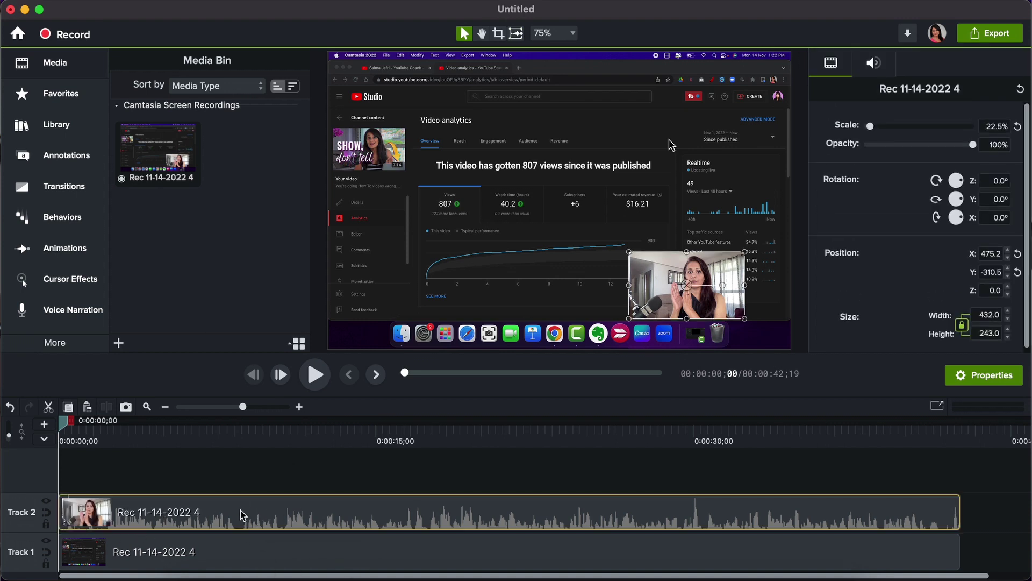
pyautogui.press('Delete')
pyautogui.click(228, 544)
pyautogui.press('Delete')
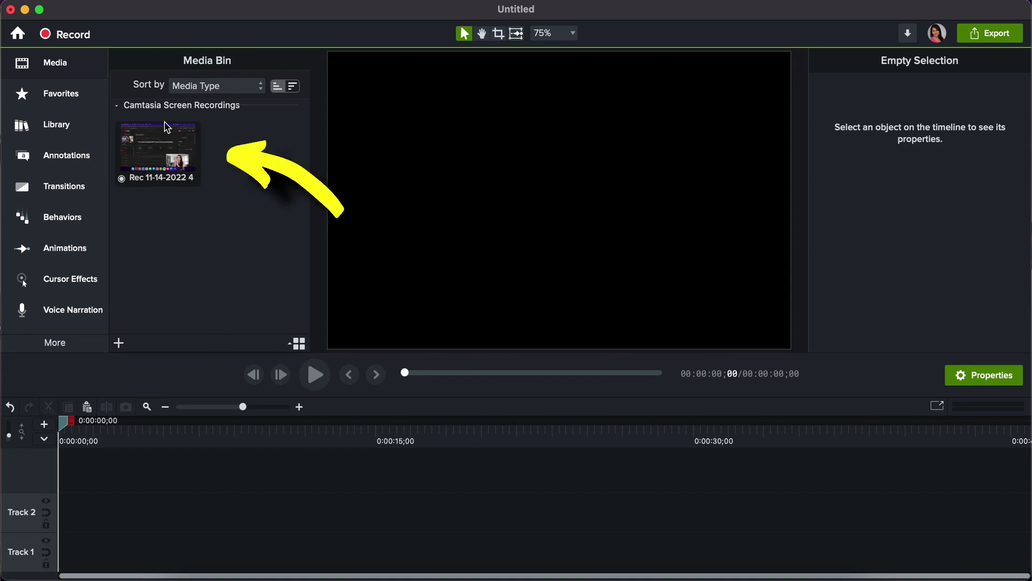
pyautogui.moveTo(167, 128); pyautogui.dragTo(43, 522)
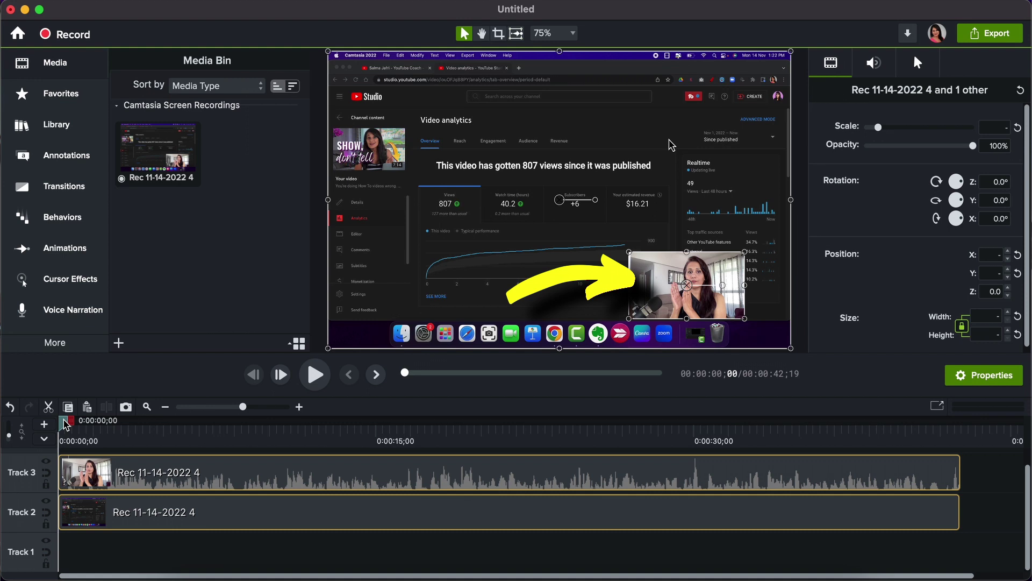
pyautogui.moveTo(63, 425); pyautogui.dragTo(61, 454)
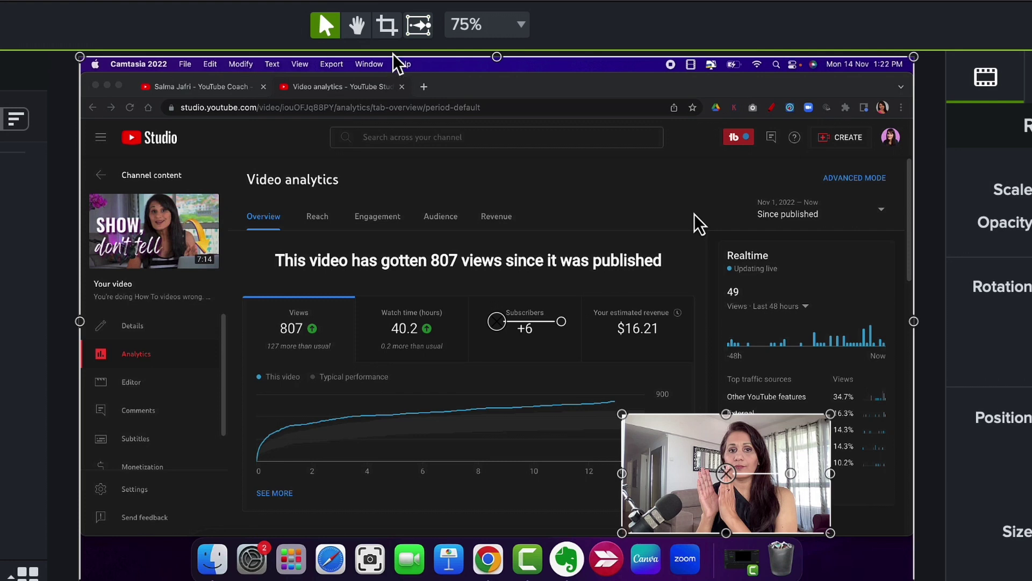
# Step: Crop the dock from the bottom and the menu bar and browser tabs from the top
pyautogui.click(387, 25)
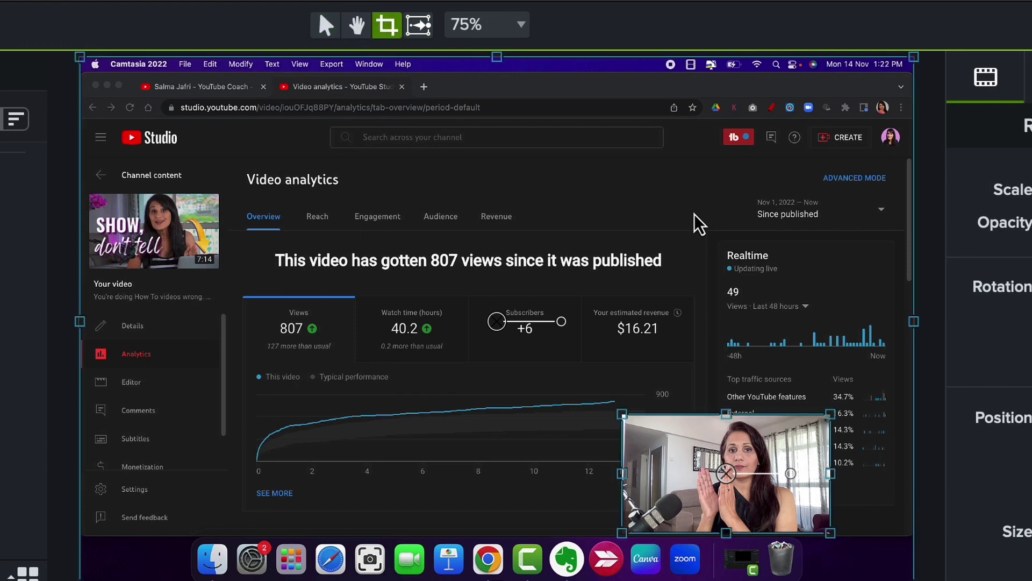
pyautogui.moveTo(497, 578); pyautogui.dragTo(503, 536)
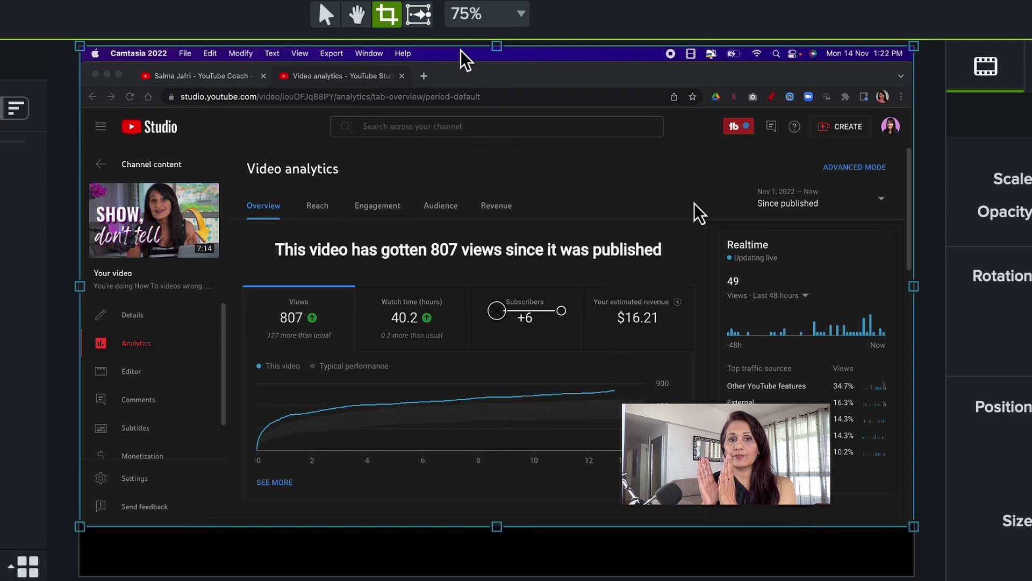
pyautogui.moveTo(498, 49); pyautogui.dragTo(499, 65)
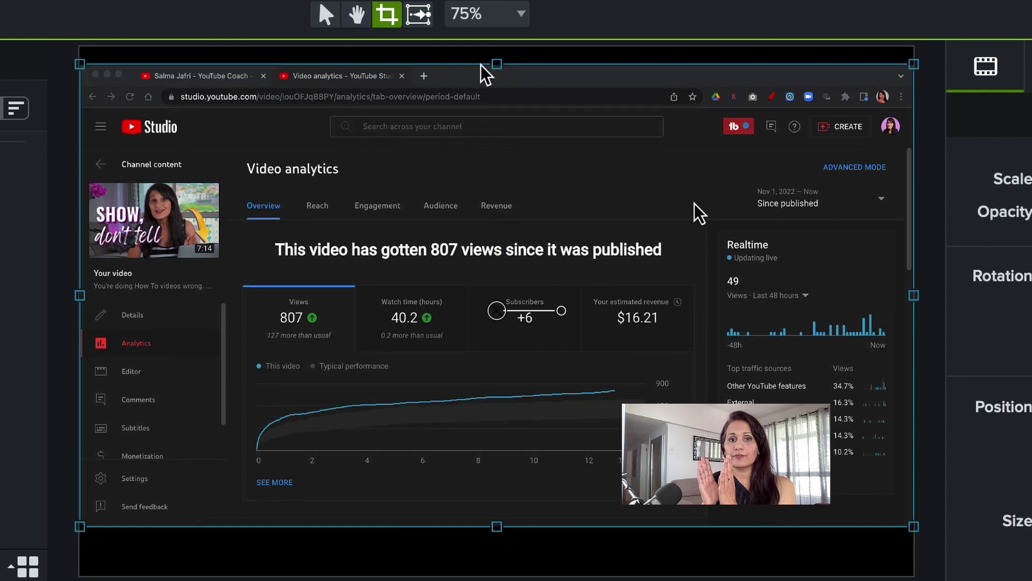
pyautogui.moveTo(498, 64); pyautogui.dragTo(498, 82)
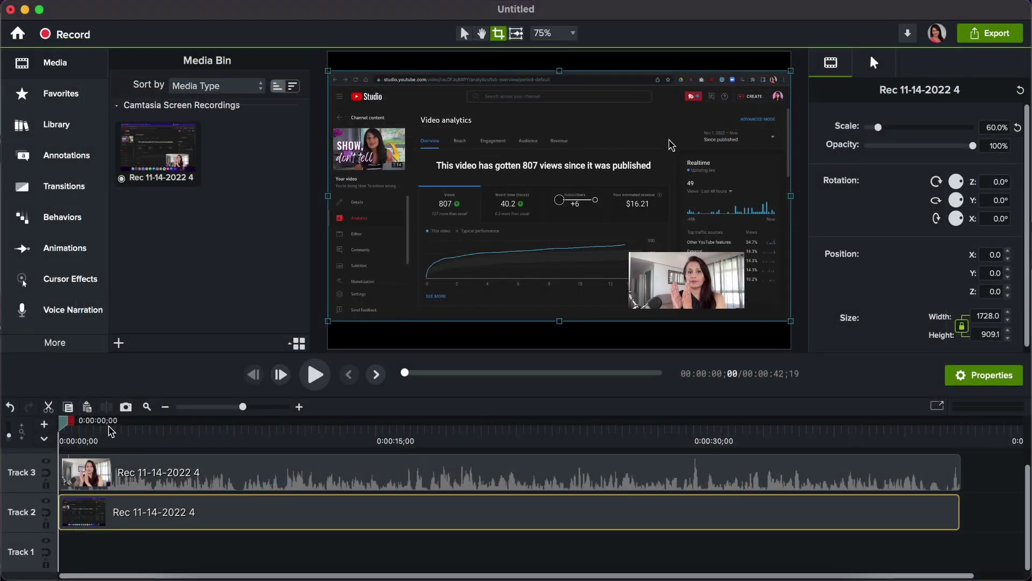
pyautogui.moveTo(63, 429); pyautogui.dragTo(370, 465)
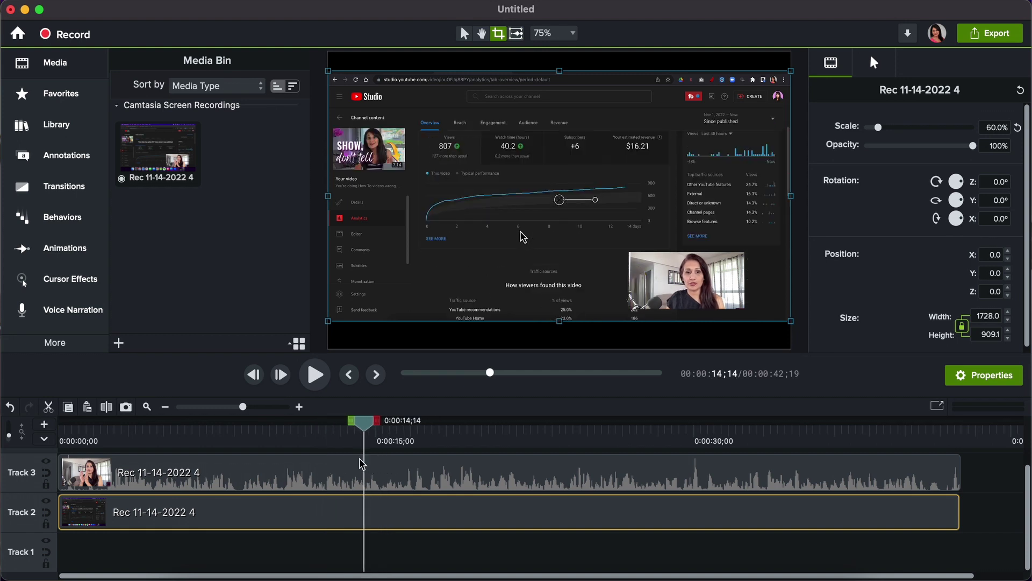
# Step: Split the webcam and screen-recording clips at 0:00:14;16
pyautogui.click(315, 471)
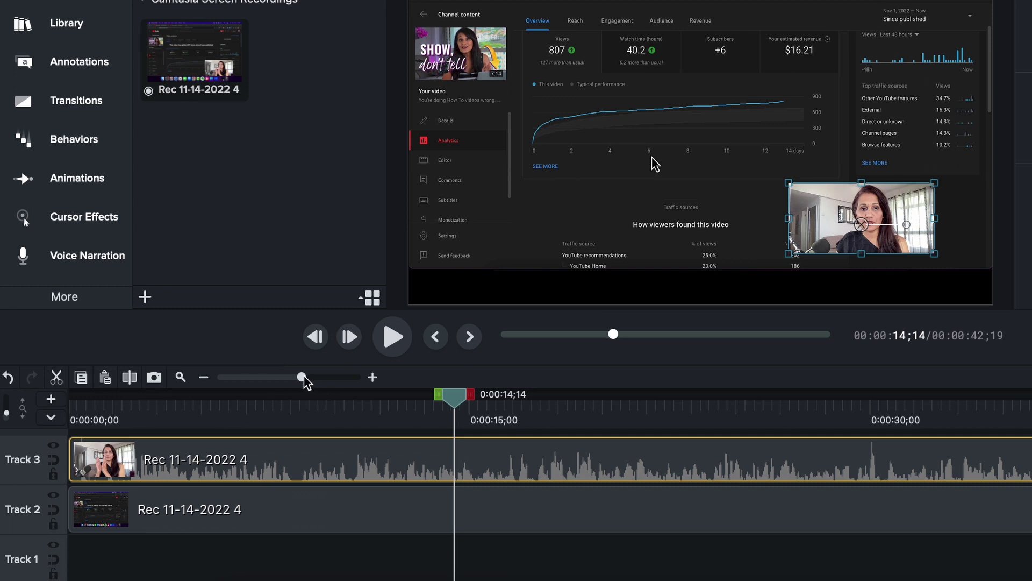
pyautogui.moveTo(302, 377); pyautogui.dragTo(337, 377)
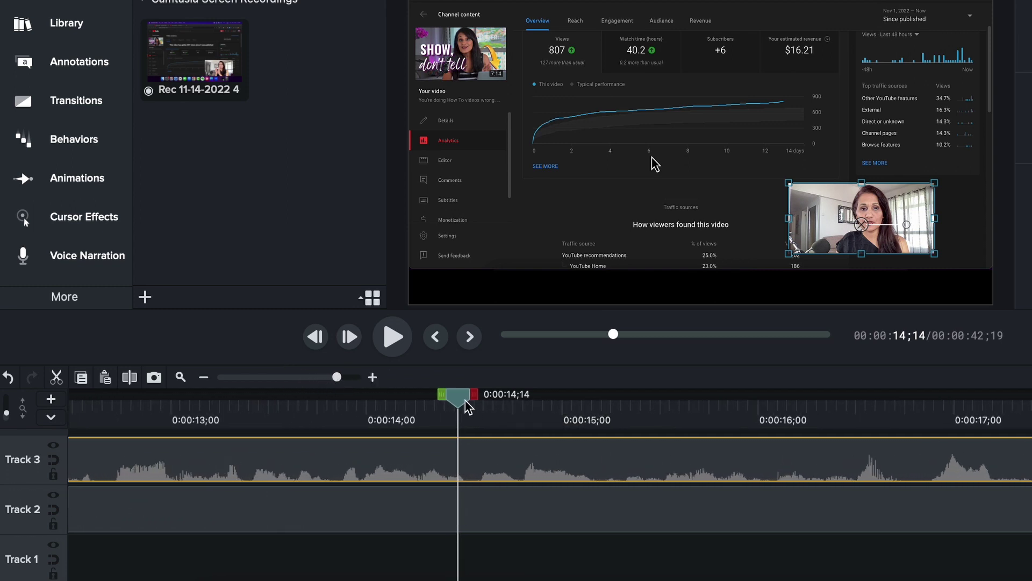
pyautogui.moveTo(460, 398); pyautogui.dragTo(479, 399)
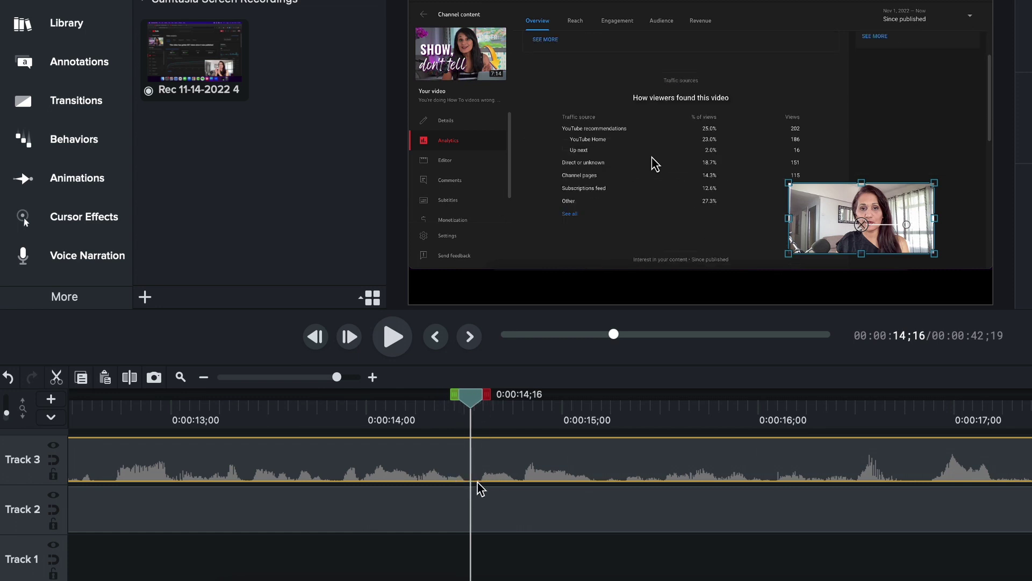
pyautogui.rightClick(470, 402)
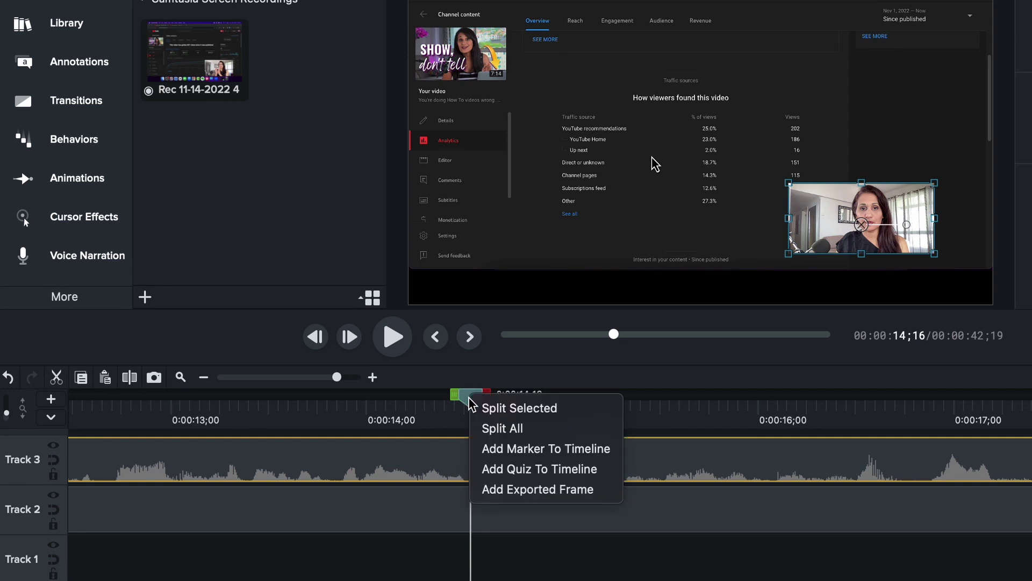
pyautogui.click(502, 408)
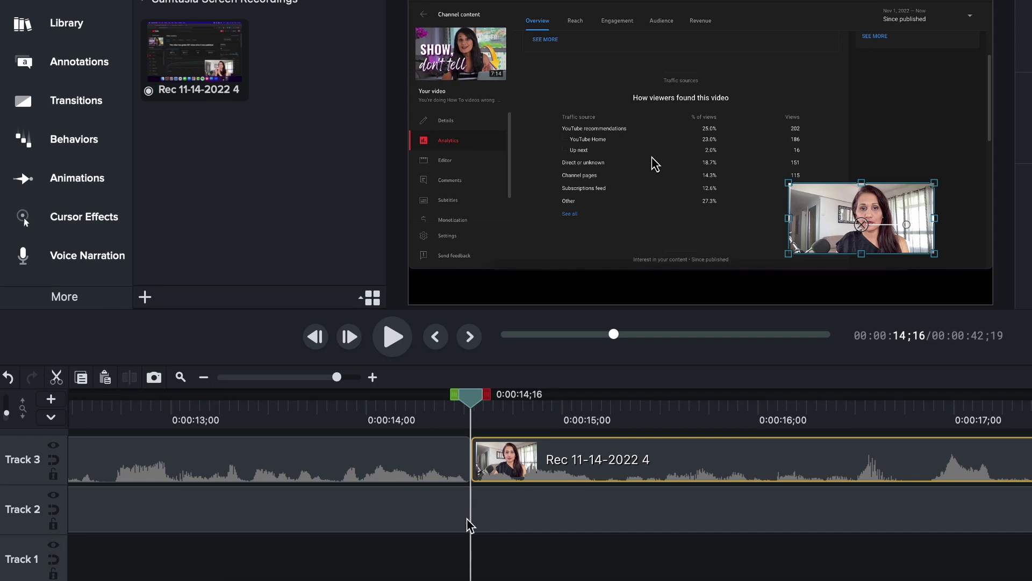
pyautogui.rightClick(472, 410)
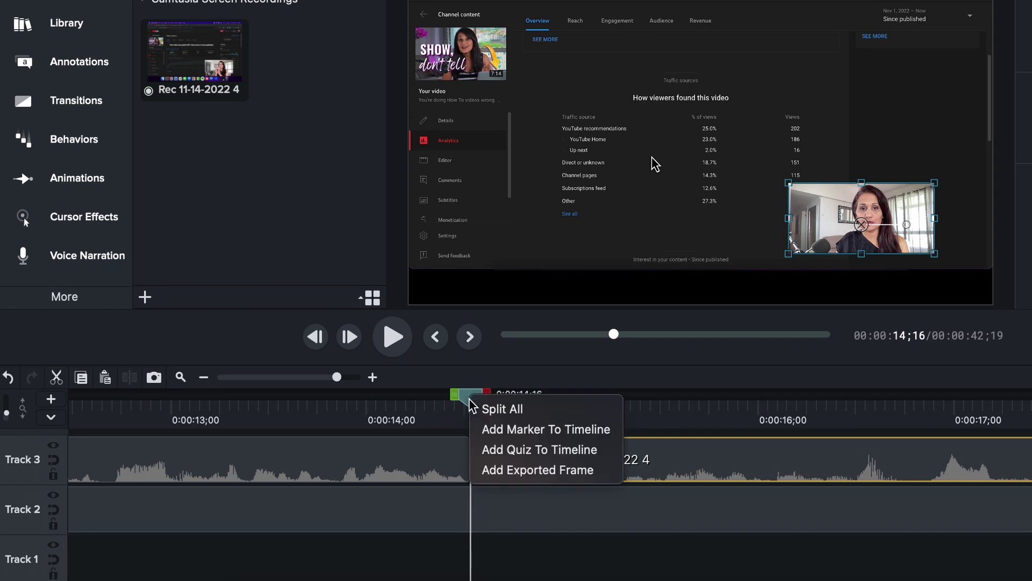
pyautogui.click(499, 413)
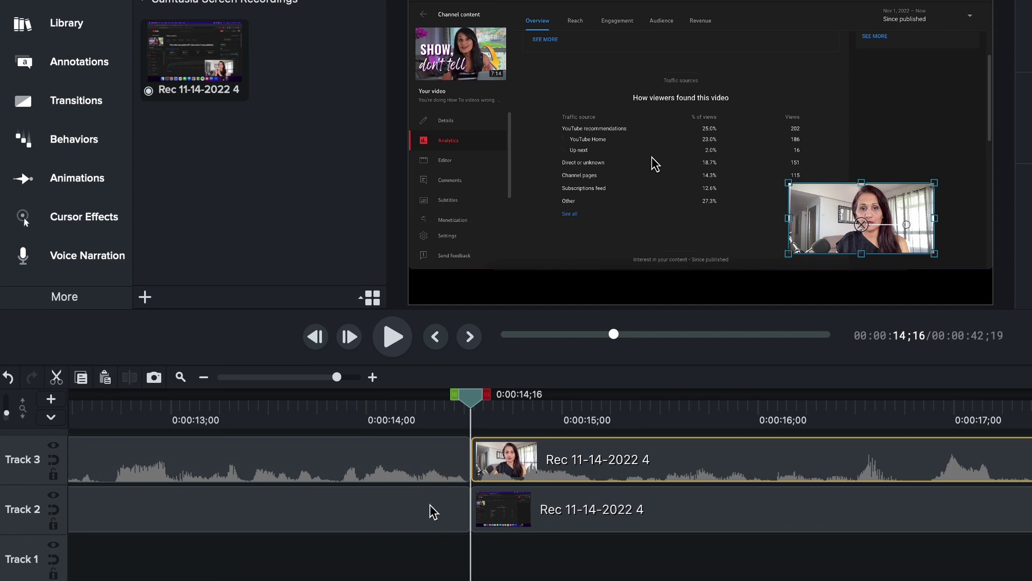
# Step: Move the later screen clip onto Track 3 above the webcam and preview around 0:00:14
pyautogui.moveTo(484, 511); pyautogui.dragTo(488, 571)
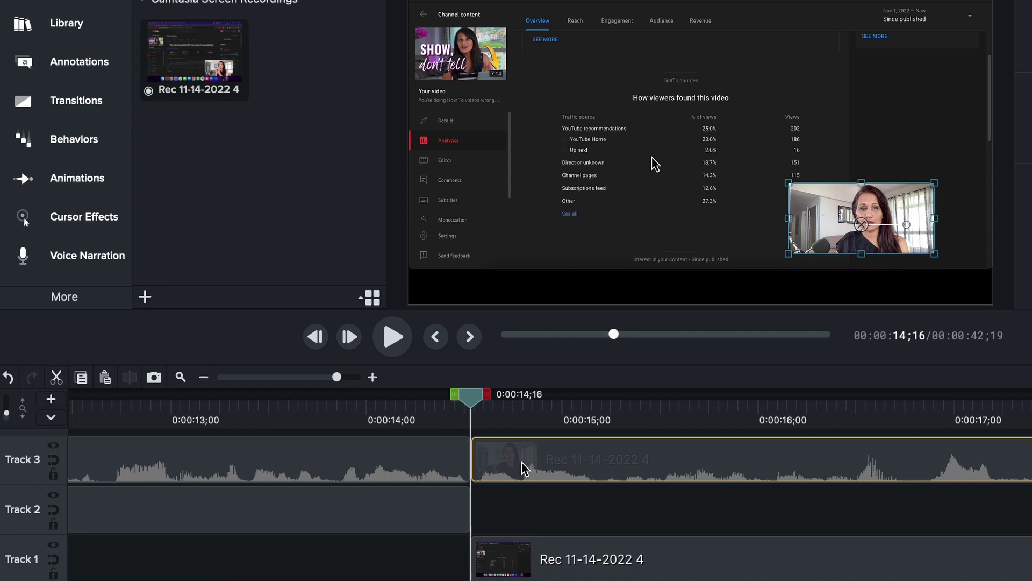
pyautogui.moveTo(521, 469); pyautogui.dragTo(521, 500)
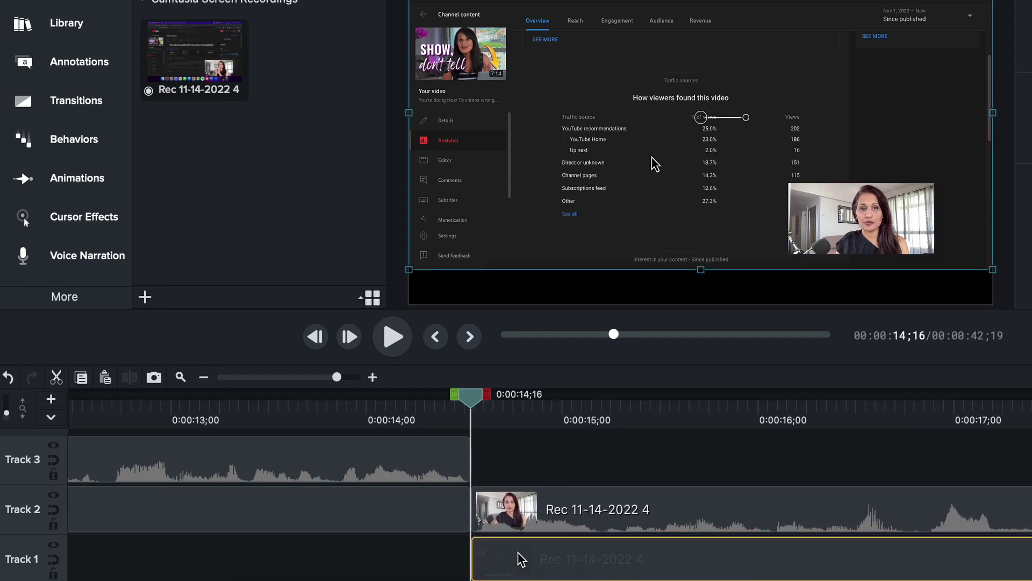
pyautogui.moveTo(519, 557); pyautogui.dragTo(521, 467)
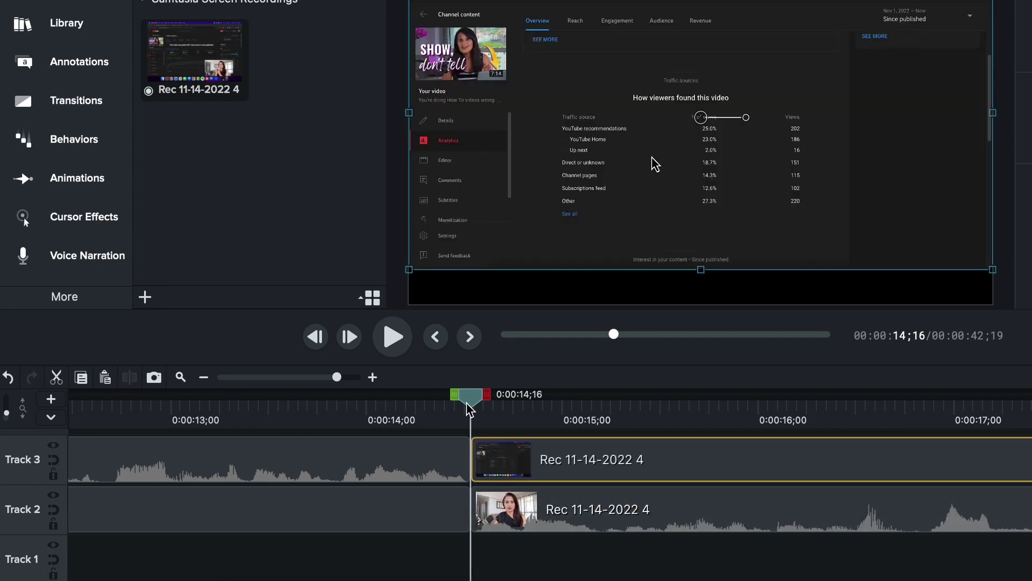
pyautogui.moveTo(471, 399); pyautogui.dragTo(325, 414)
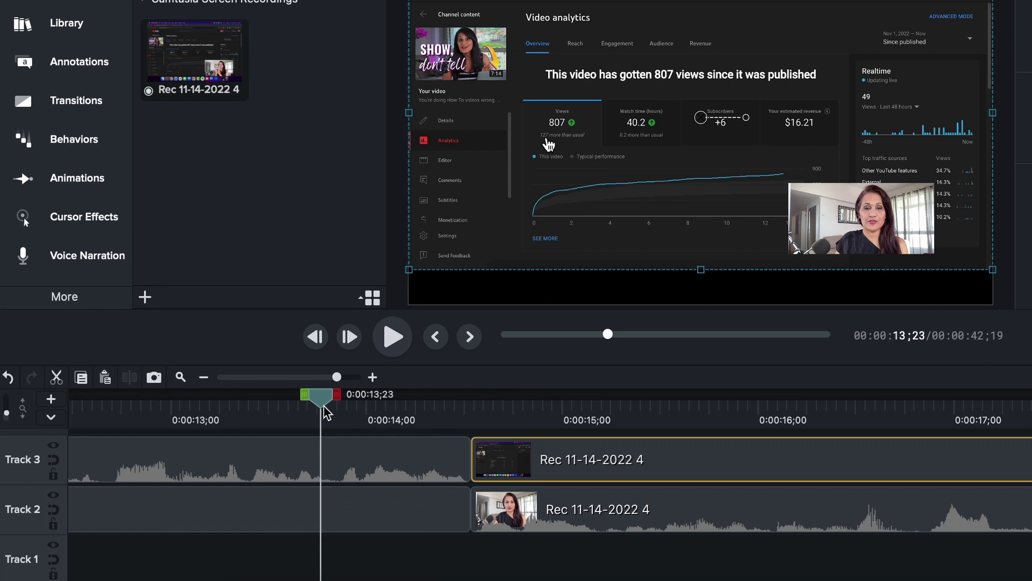
pyautogui.click(395, 338)
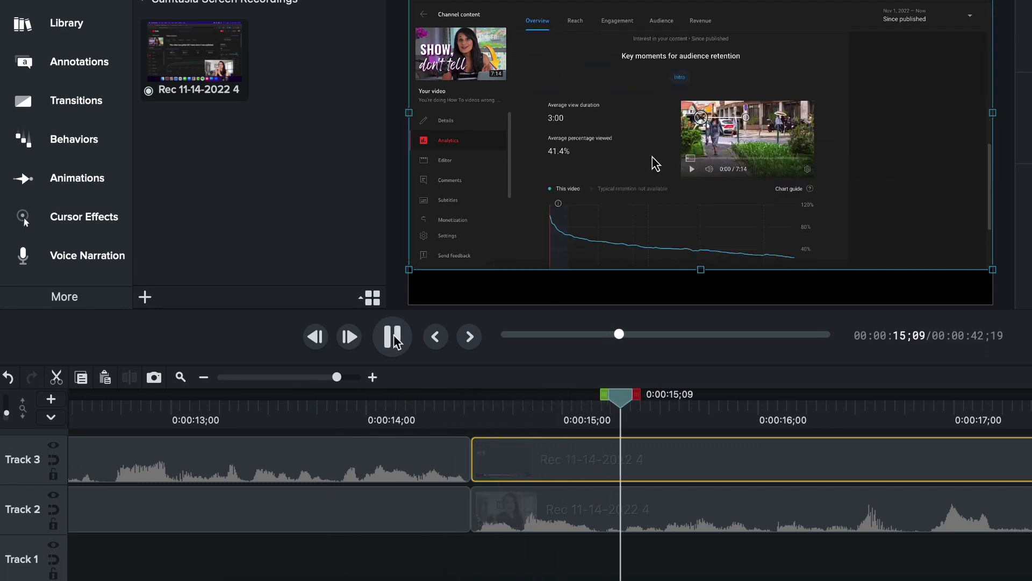
pyautogui.click(394, 334)
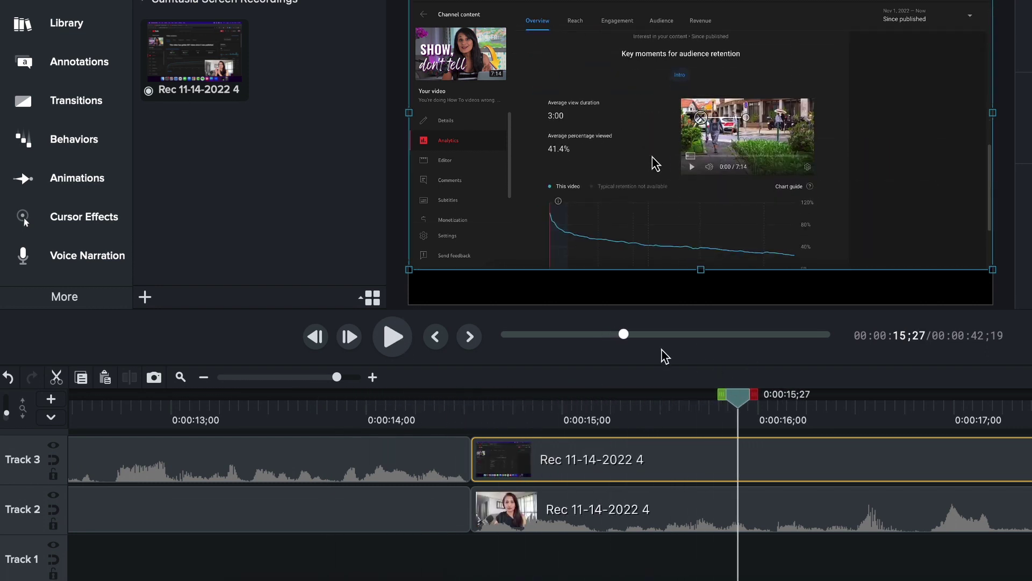
pyautogui.moveTo(736, 403); pyautogui.dragTo(308, 423)
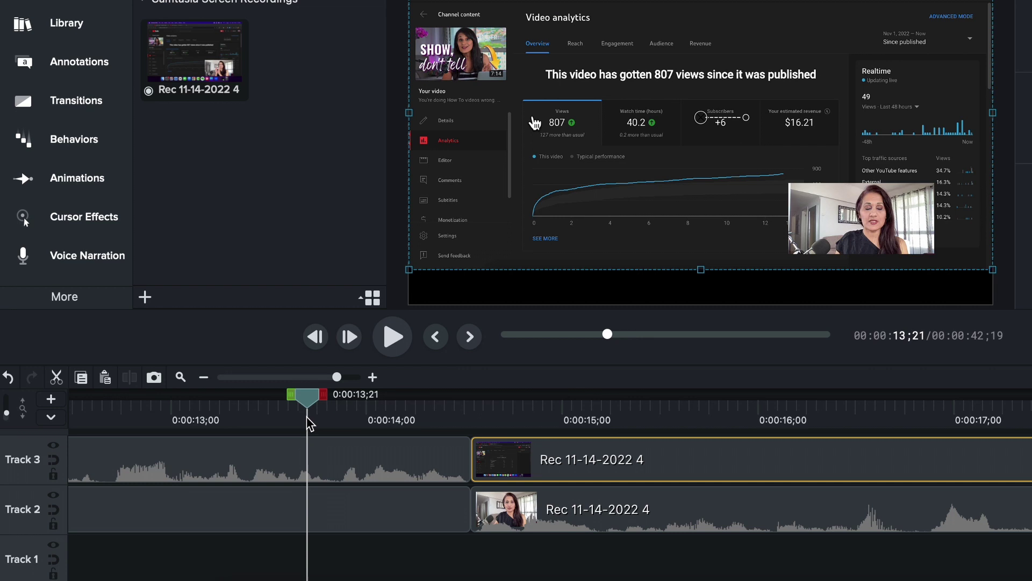
# Step: Shrink the webcam clip to 22.5% and tuck it into the canvas's bottom-right corner
pyautogui.click(231, 510)
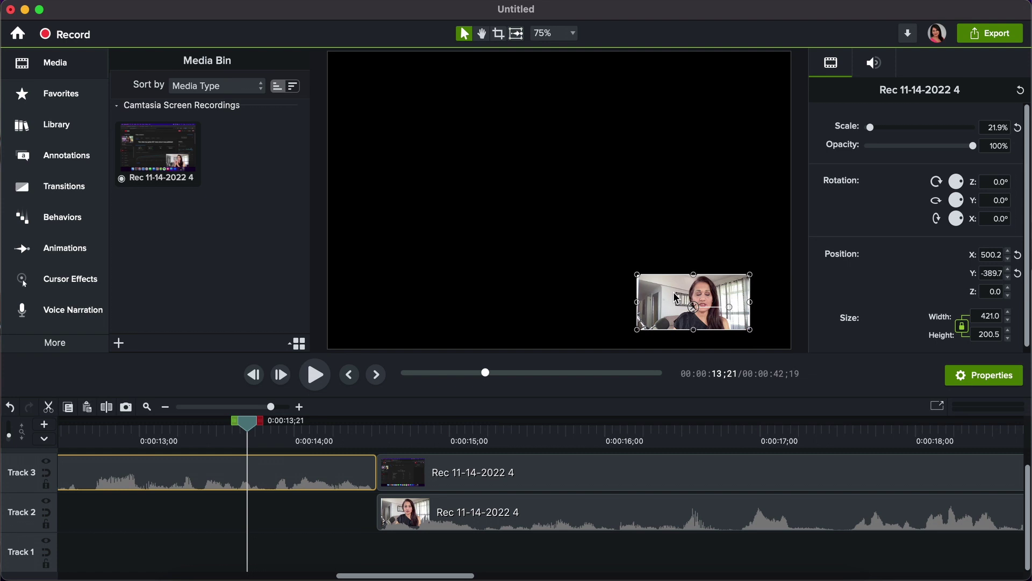
pyautogui.moveTo(676, 296); pyautogui.dragTo(518, 194)
pyautogui.moveTo(592, 173); pyautogui.dragTo(773, 83)
pyautogui.moveTo(479, 227); pyautogui.dragTo(328, 301)
pyautogui.moveTo(253, 423); pyautogui.dragTo(289, 423)
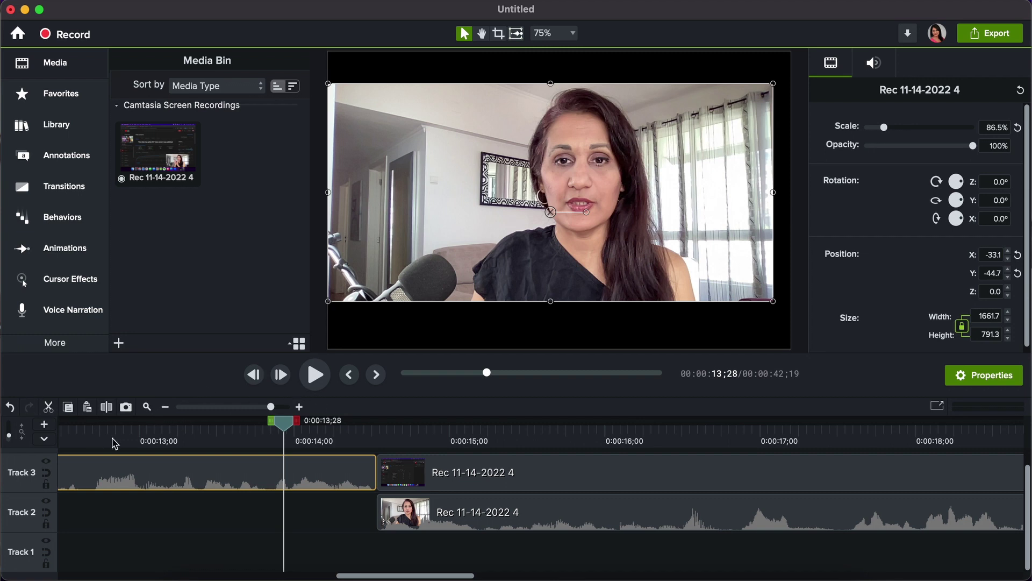
pyautogui.press('super+z')
pyautogui.press('super+z')
pyautogui.press('super+z')
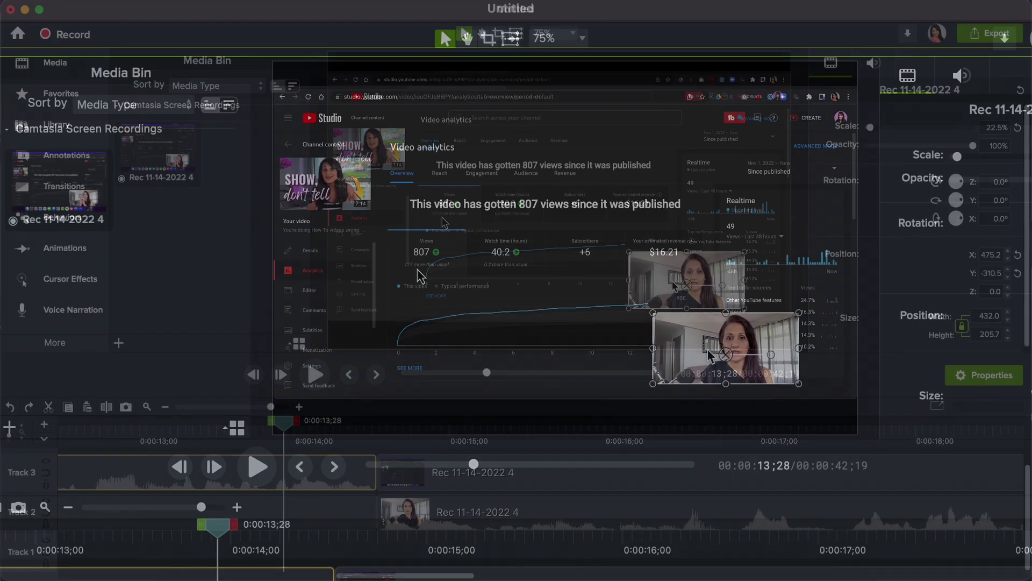
pyautogui.moveTo(676, 281); pyautogui.dragTo(716, 261)
pyautogui.moveTo(763, 322); pyautogui.dragTo(752, 341)
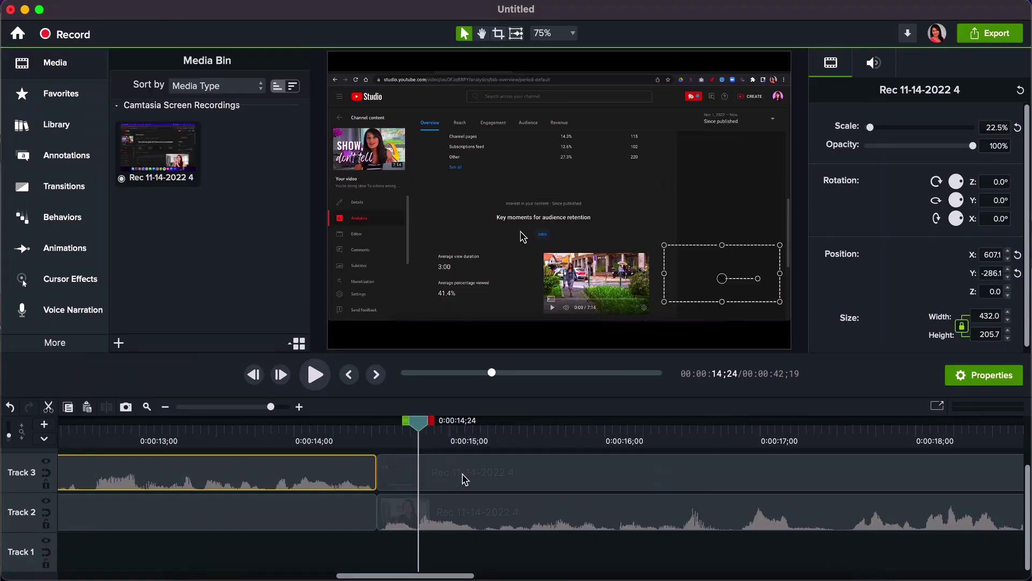
# Step: Select both clips, move the playhead to about 0:00:21, and show the Animations presets
pyautogui.click(450, 500)
pyautogui.click(449, 473)
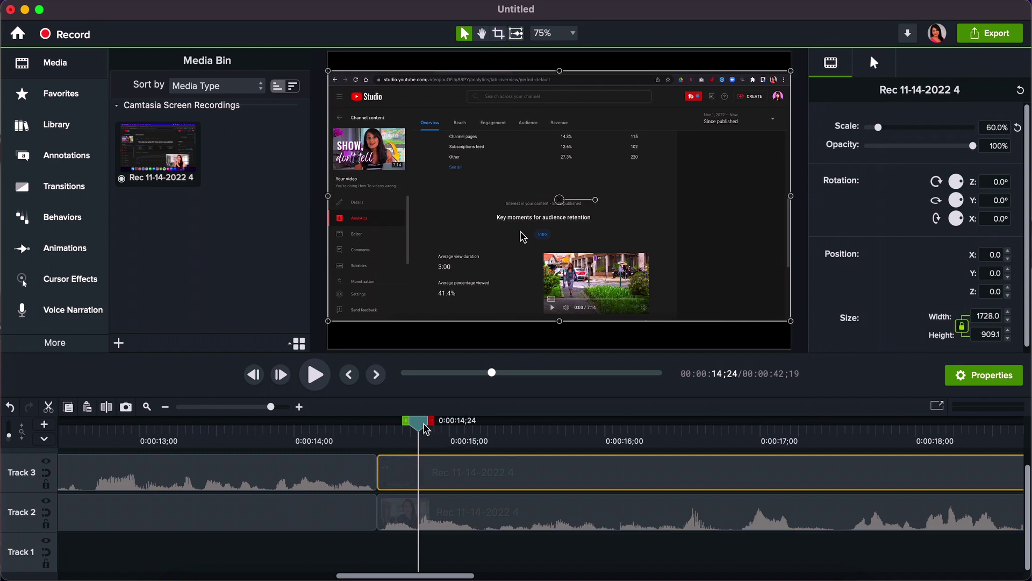
pyautogui.moveTo(426, 428); pyautogui.dragTo(952, 464)
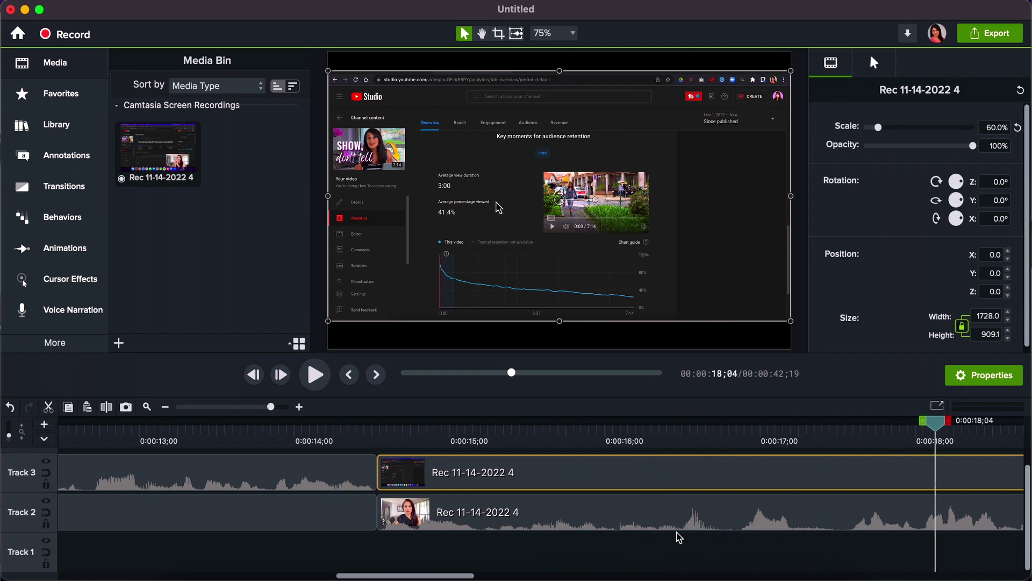
pyautogui.moveTo(461, 574); pyautogui.dragTo(560, 577)
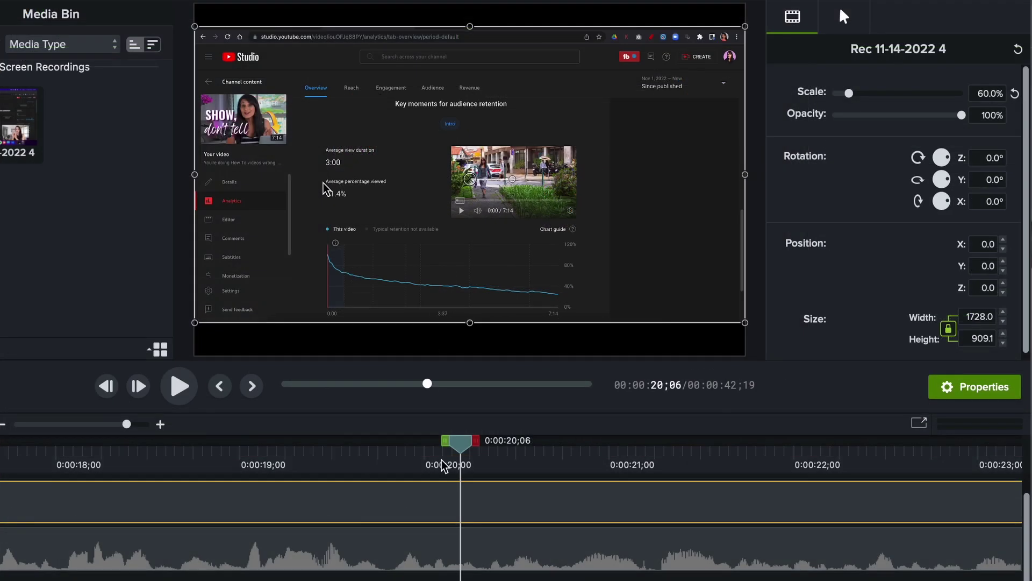
pyautogui.moveTo(465, 442); pyautogui.dragTo(645, 500)
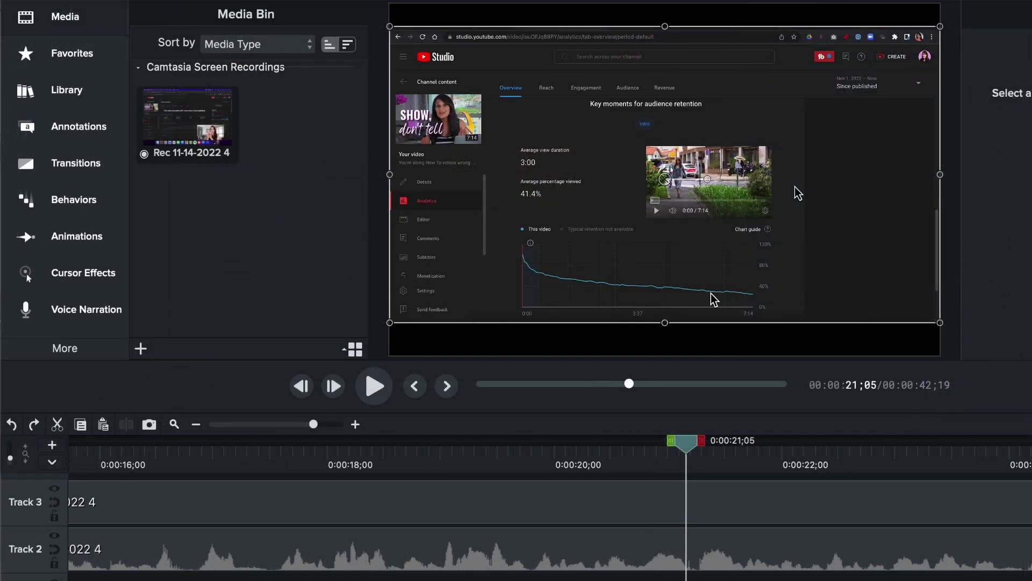
pyautogui.click(62, 243)
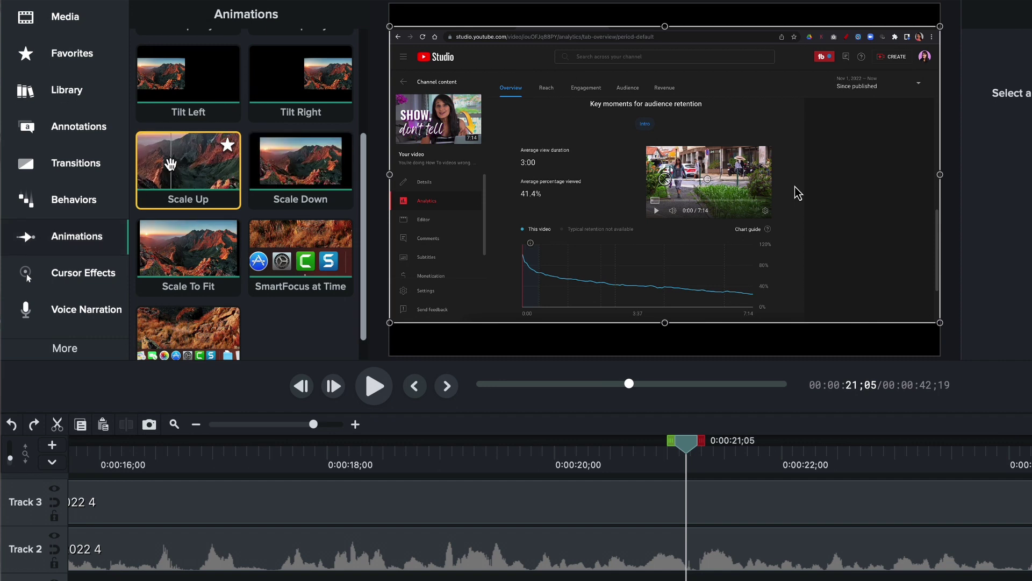
# Step: Add a shortened Scale Up animation at 0:00:21 to the screen clip and centre the zoomed recording
pyautogui.moveTo(169, 161); pyautogui.dragTo(809, 511)
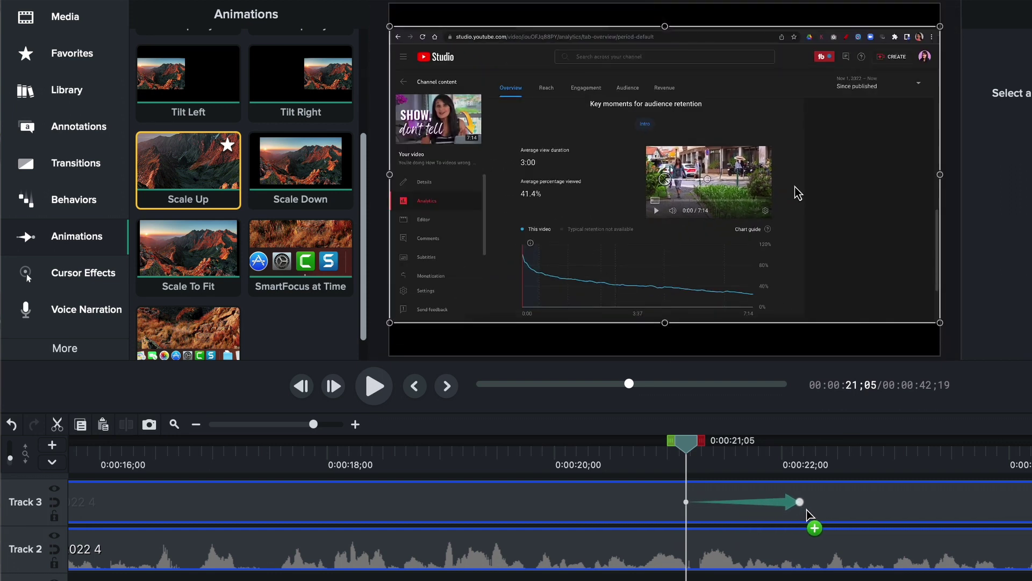
pyautogui.click(799, 506)
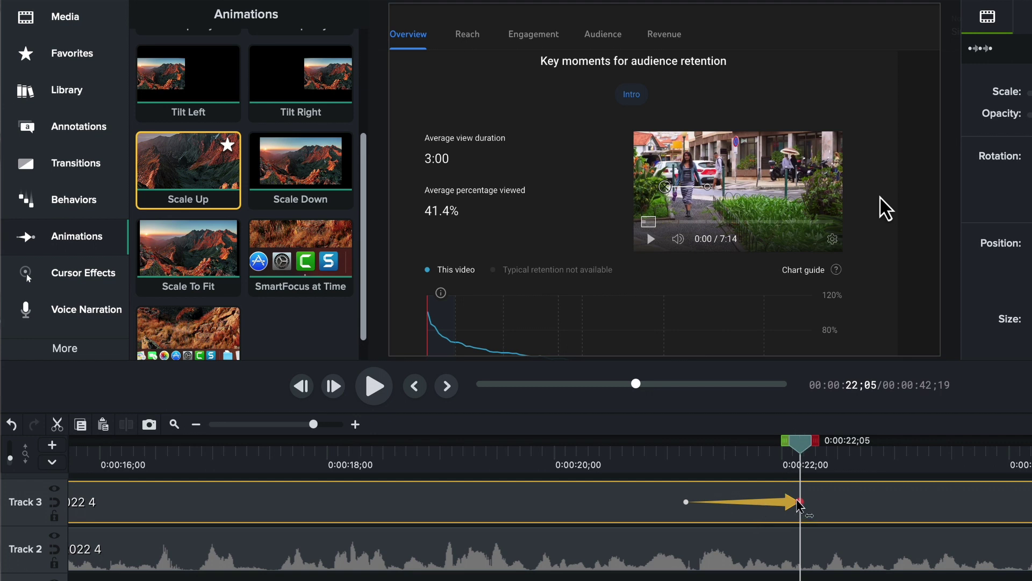
pyautogui.moveTo(800, 507)
pyautogui.mouseDown()
pyautogui.moveTo(743, 509)
pyautogui.moveTo(801, 513)
pyautogui.mouseUp()
pyautogui.moveTo(803, 447); pyautogui.dragTo(797, 425)
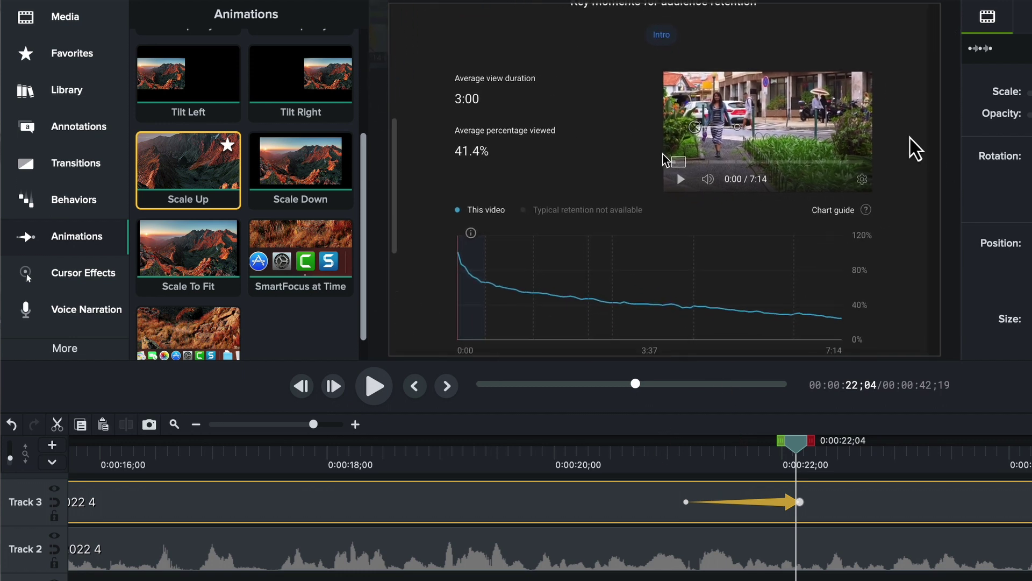
pyautogui.moveTo(920, 154); pyautogui.dragTo(917, 138)
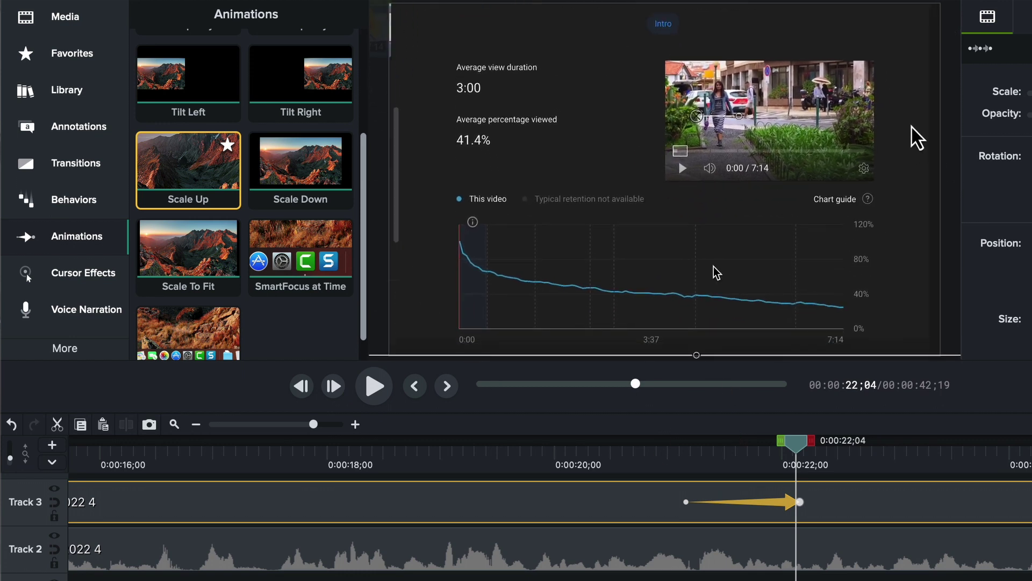
pyautogui.moveTo(801, 444); pyautogui.dragTo(675, 452)
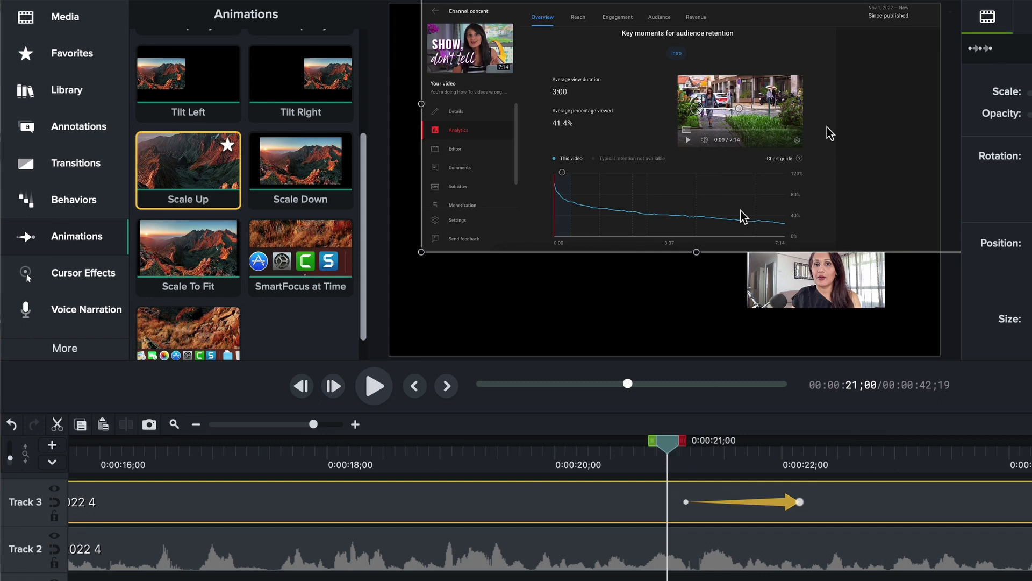
pyautogui.moveTo(828, 132); pyautogui.dragTo(796, 207)
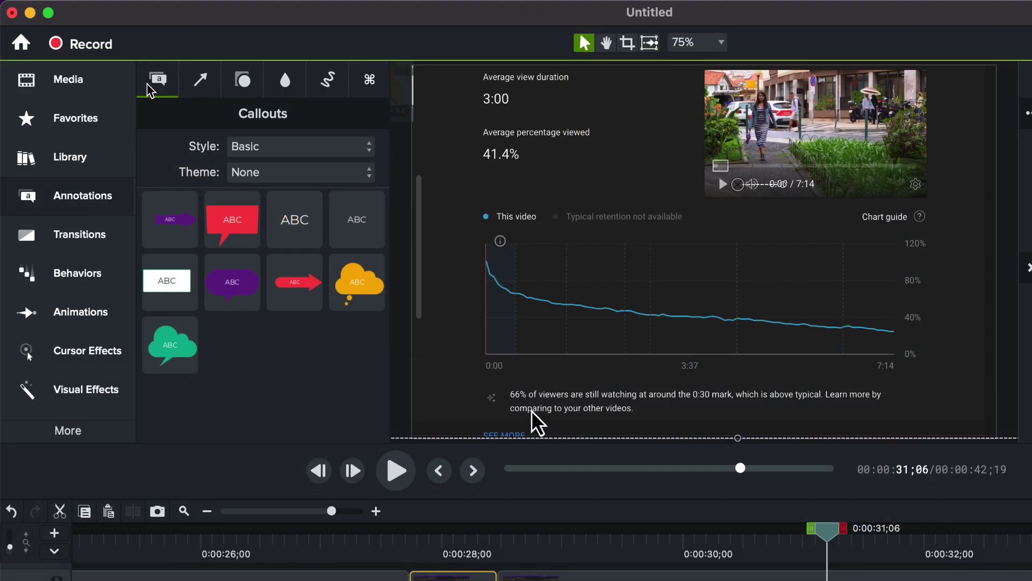
# Step: Browse the Arrows & Lines, Shapes, Blur & Highlight, Sketch Motion and Keystroke annotations, then return to Callouts
pyautogui.click(207, 86)
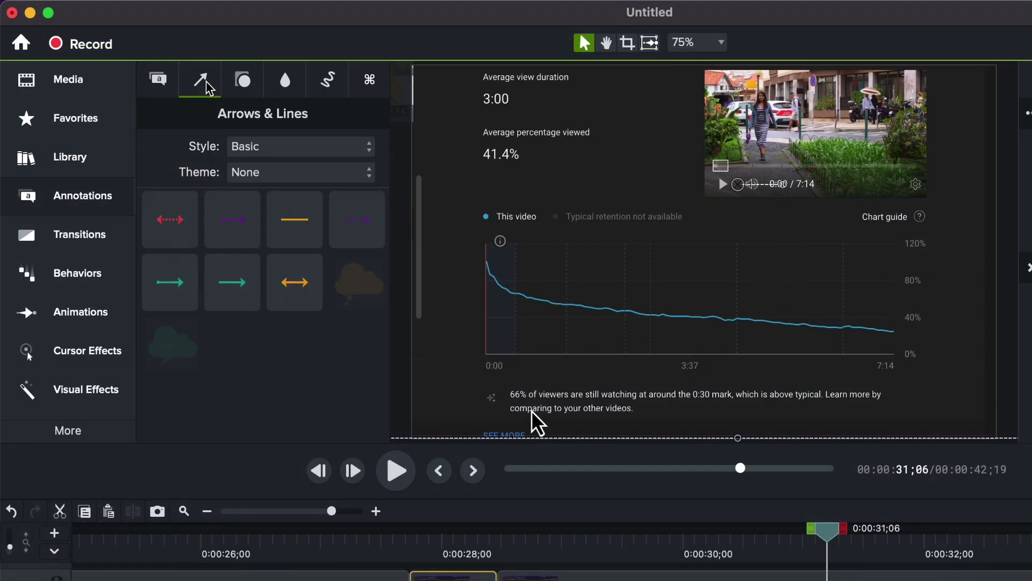
pyautogui.click(250, 85)
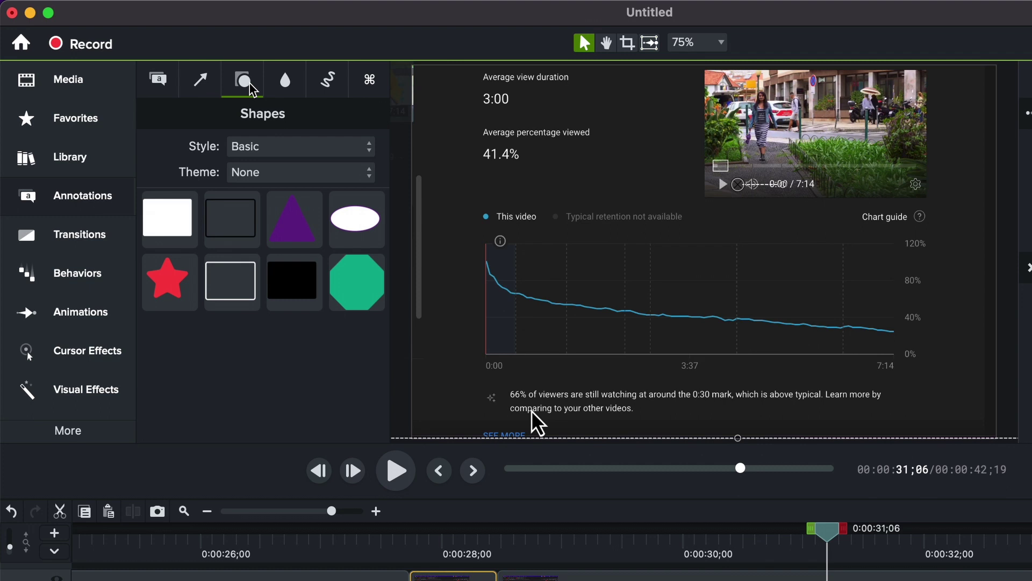
pyautogui.click(284, 82)
pyautogui.click(330, 81)
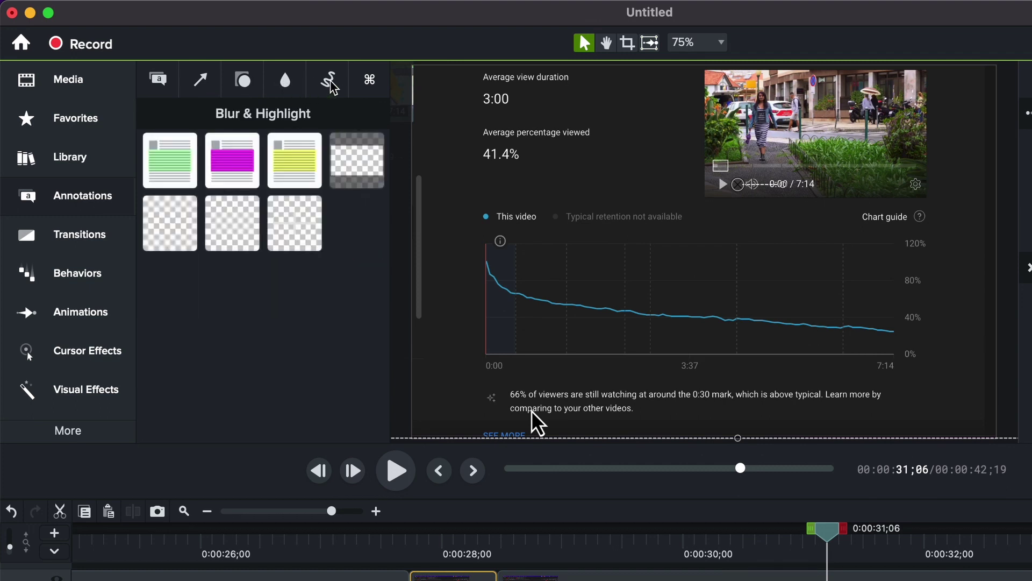
pyautogui.click(371, 84)
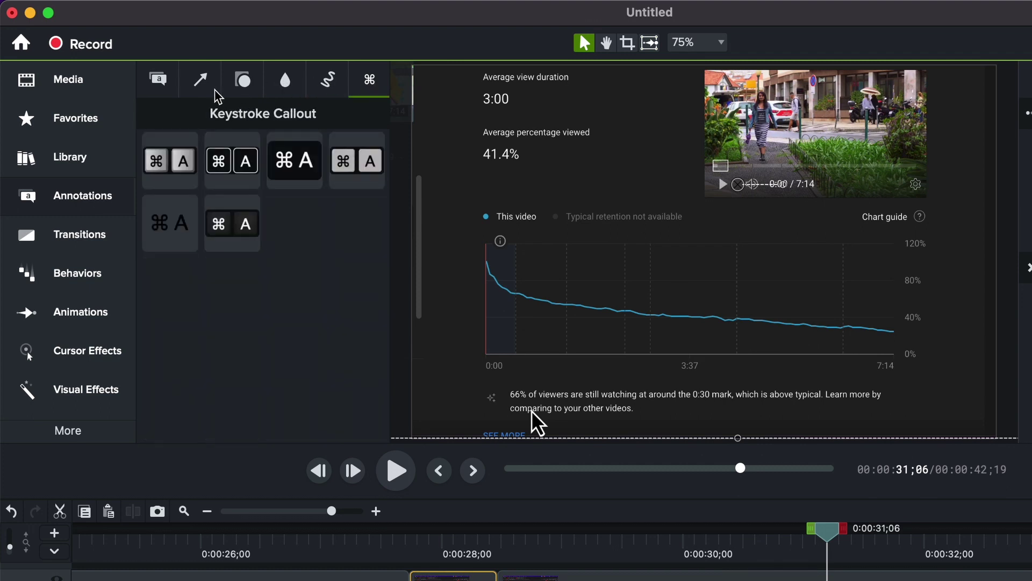
pyautogui.click(163, 82)
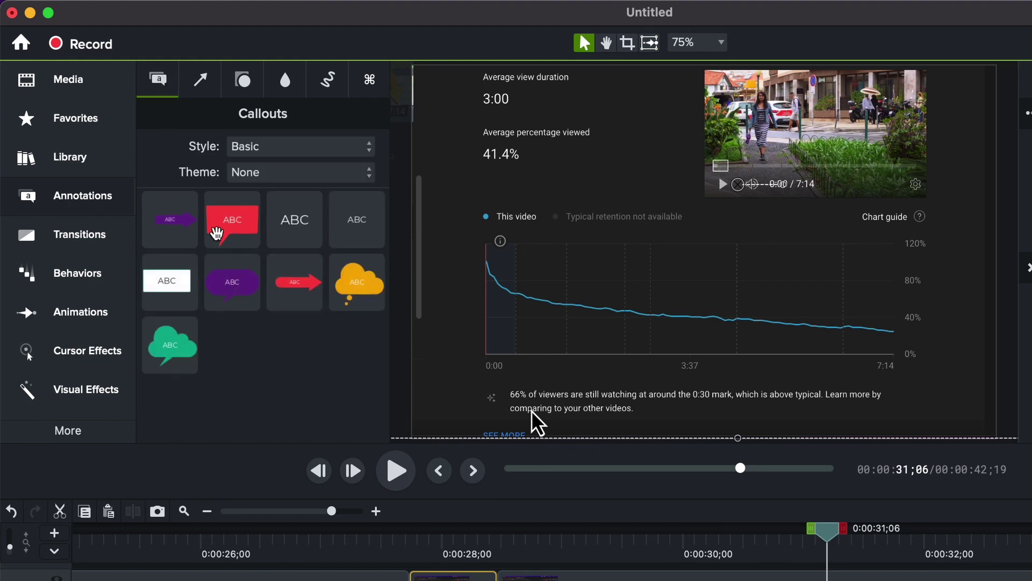
# Step: Add a white ABC callout to Track 3 reading 'The first 30 seconds are crucial'
pyautogui.moveTo(168, 280); pyautogui.dragTo(557, 475)
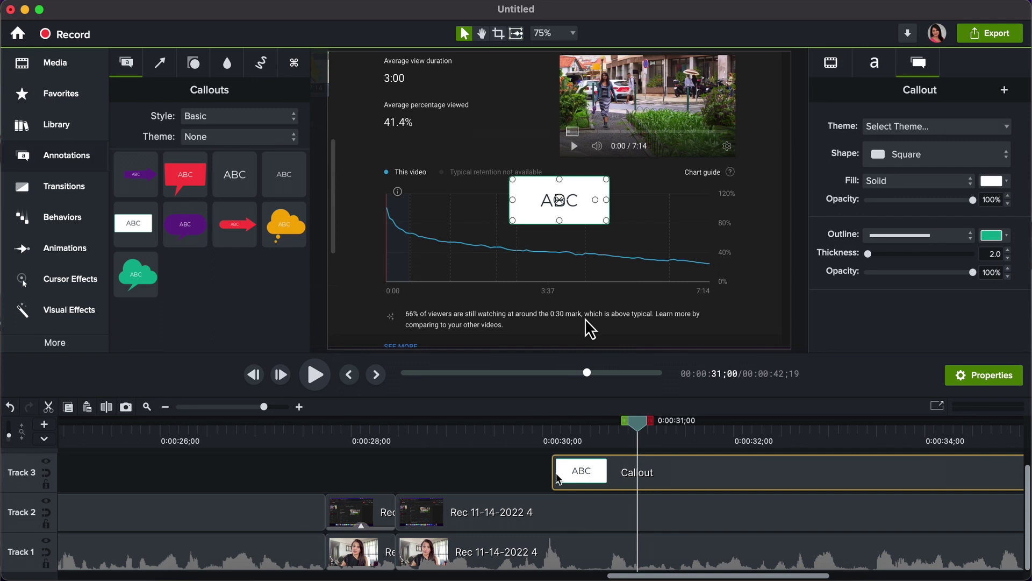
pyautogui.doubleClick(551, 202)
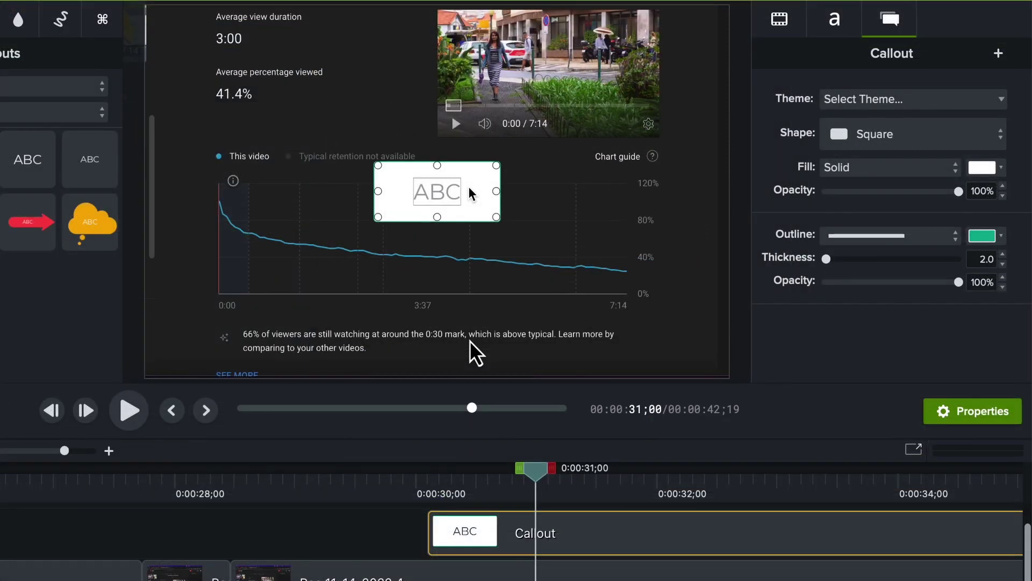
pyautogui.write('The first')
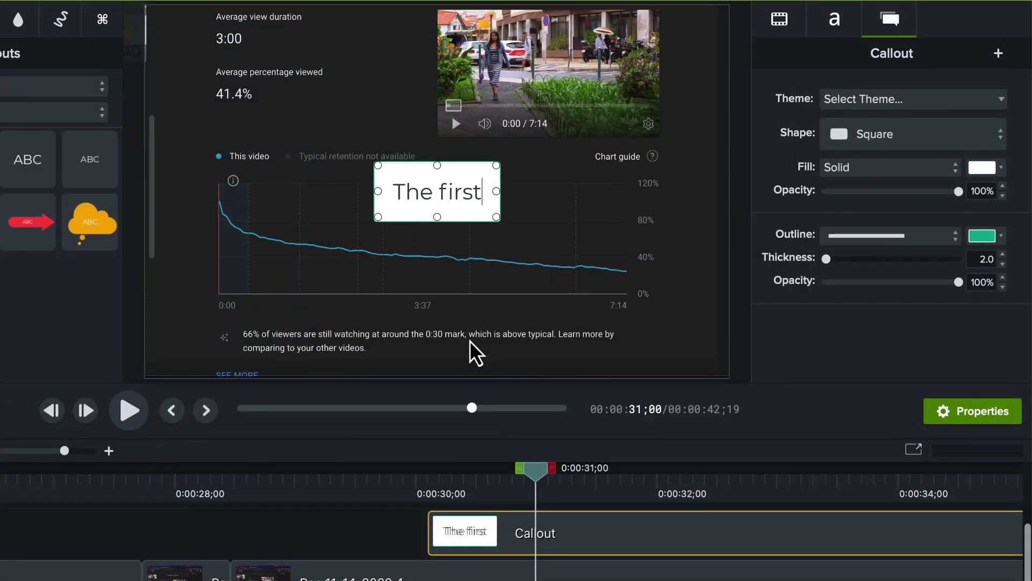
pyautogui.write(' 30 second')
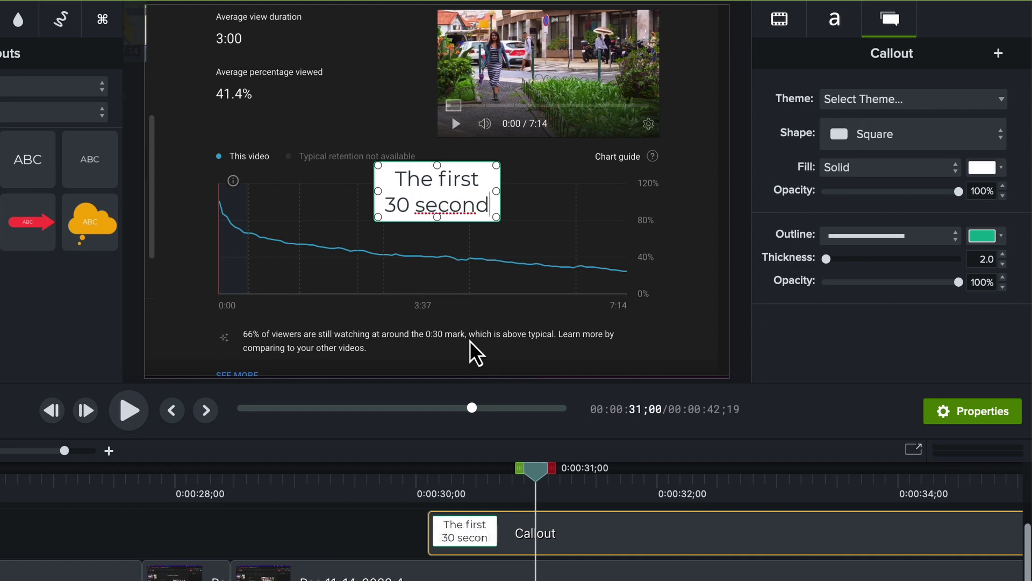
pyautogui.write('s are crucial')
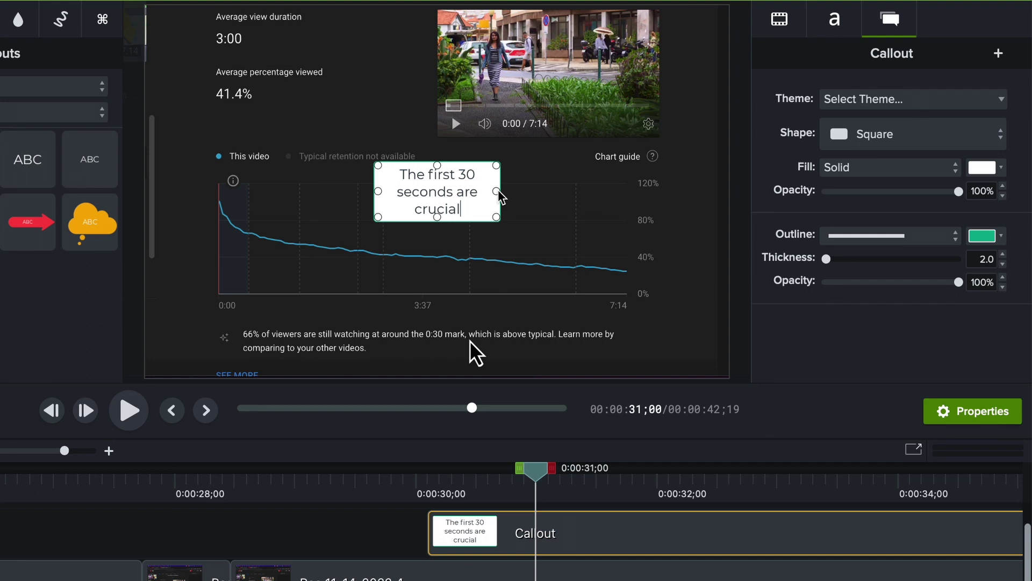
# Step: Widen the callout to two lines, move it over the chart, and trim it to end near 32 seconds
pyautogui.moveTo(497, 191); pyautogui.dragTo(525, 193)
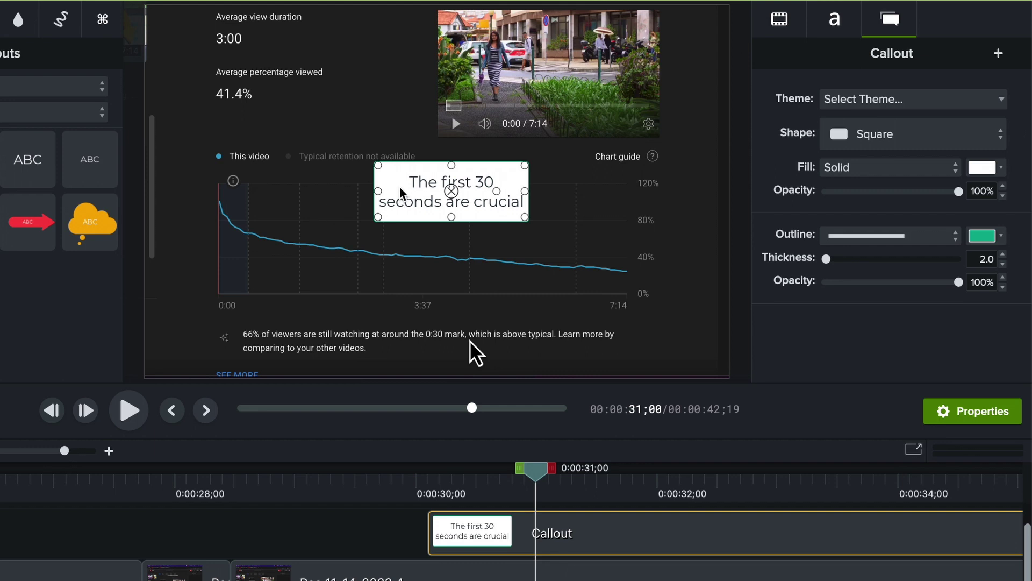
pyautogui.moveTo(398, 193); pyautogui.dragTo(417, 220)
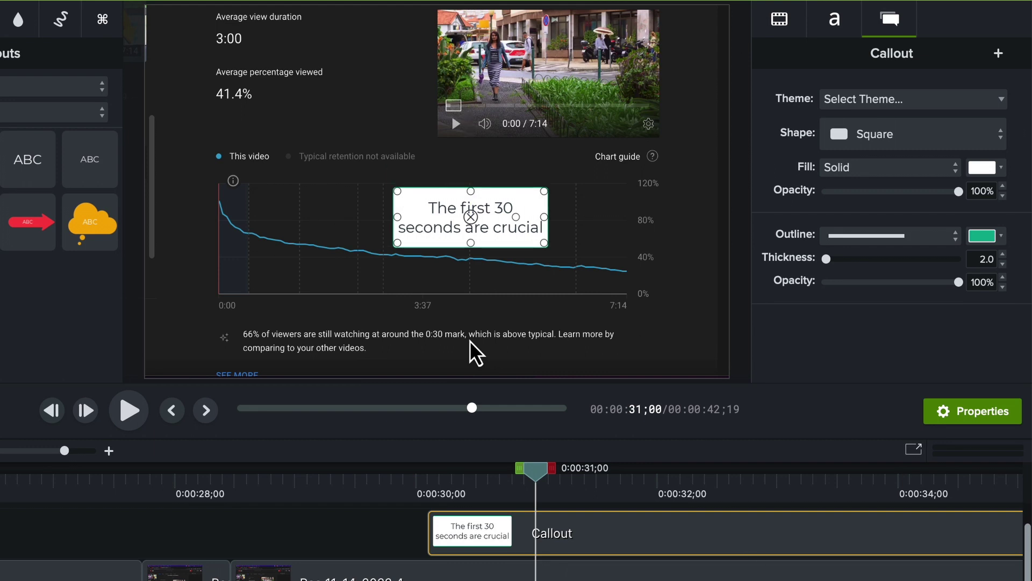
pyautogui.hscroll(5, 588, 550)
pyautogui.hscroll(-3, 588, 550)
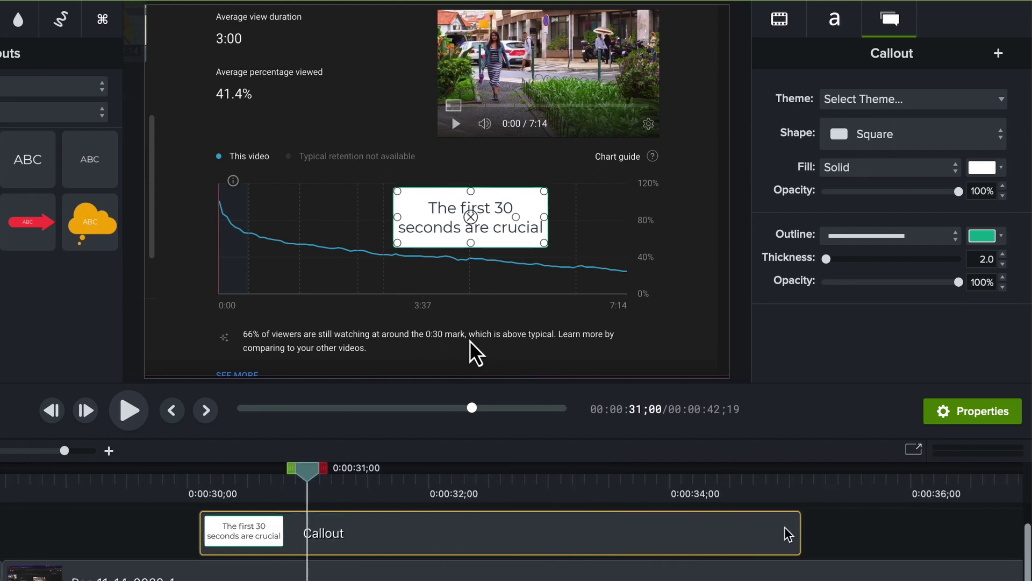
pyautogui.moveTo(797, 533); pyautogui.dragTo(471, 532)
pyautogui.moveTo(307, 472); pyautogui.dragTo(484, 481)
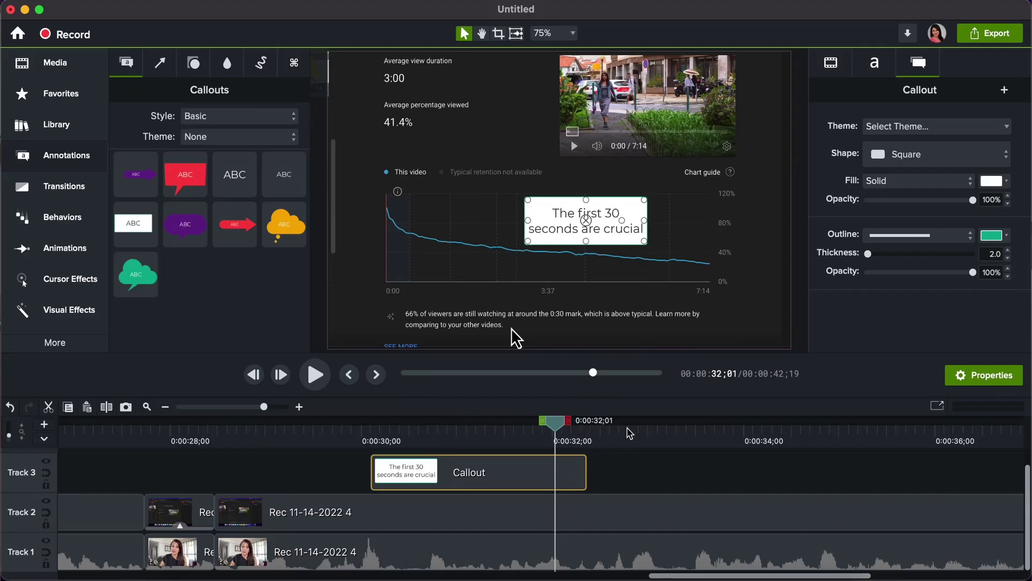
# Step: Select the Track 2 screen recording and move the playhead to 0:00:35;05, just past the callout
pyautogui.click(630, 429)
pyautogui.moveTo(629, 431); pyautogui.dragTo(818, 430)
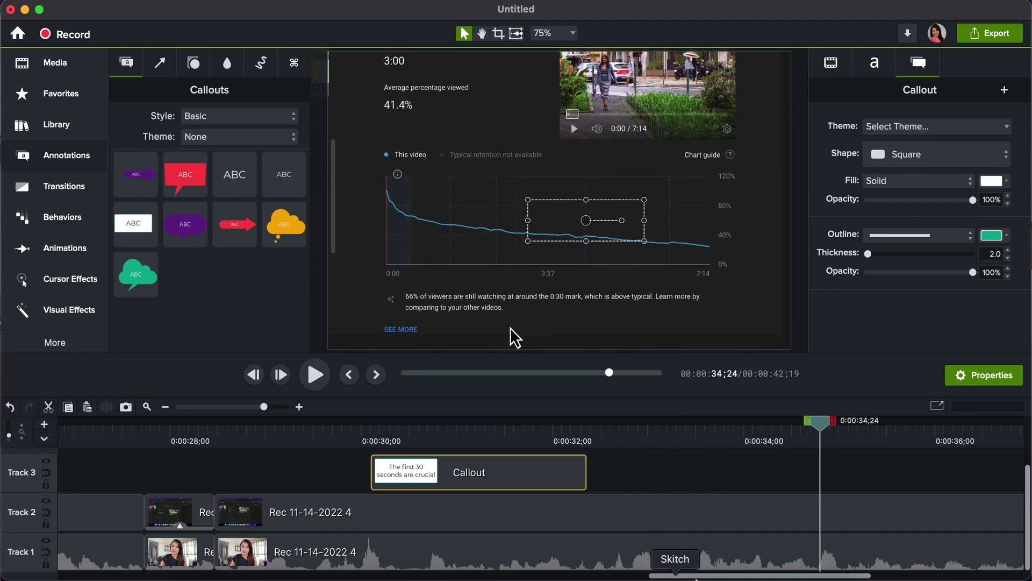
pyautogui.moveTo(698, 576); pyautogui.dragTo(740, 576)
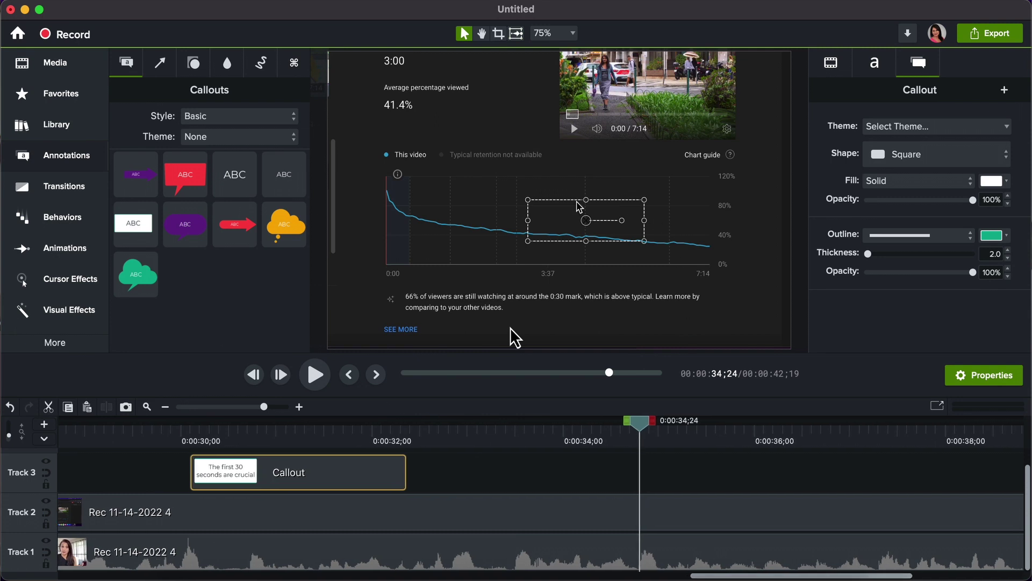
pyautogui.click(463, 280)
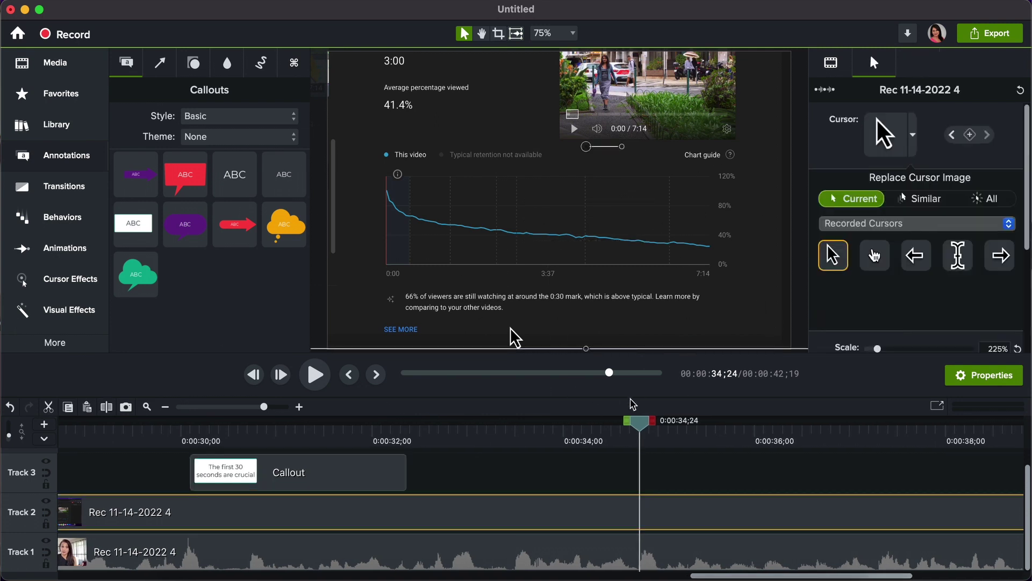
pyautogui.moveTo(640, 425); pyautogui.dragTo(676, 430)
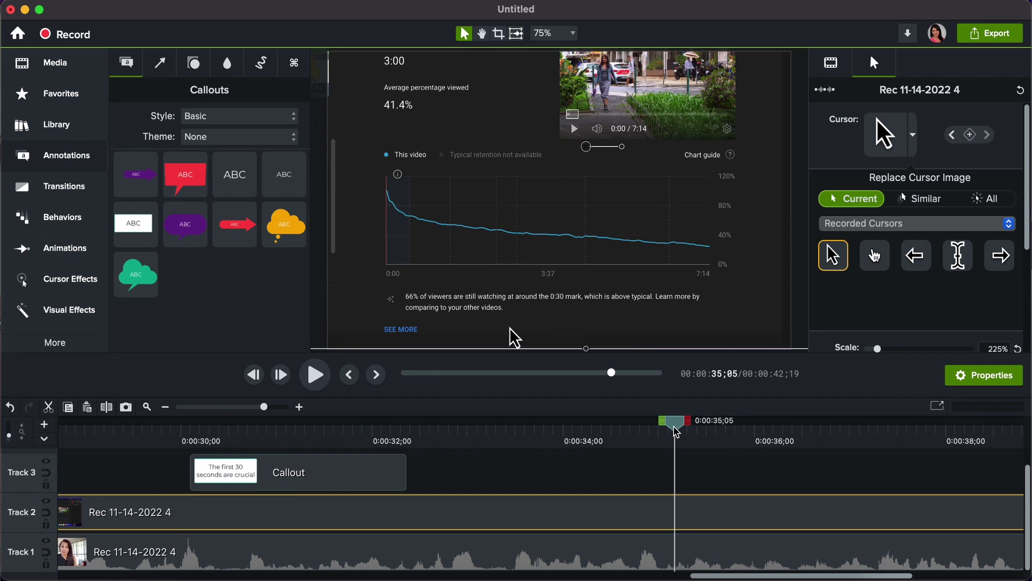
# Step: Split all tracks at 0:00:35;05 and move the later webcam clip up to Track 3
pyautogui.rightClick(676, 430)
pyautogui.click(686, 448)
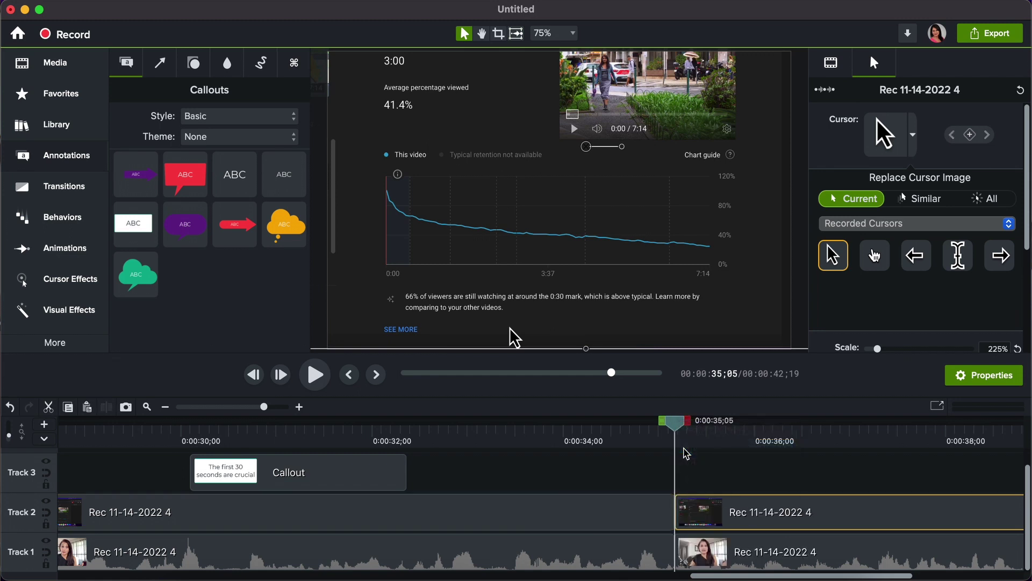
pyautogui.moveTo(759, 565); pyautogui.dragTo(704, 461)
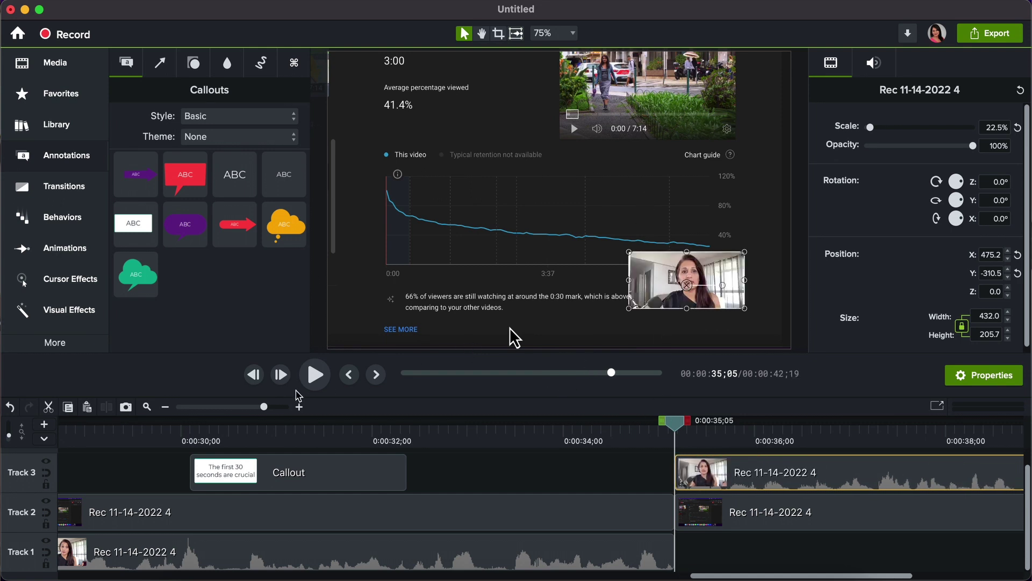
pyautogui.click(315, 376)
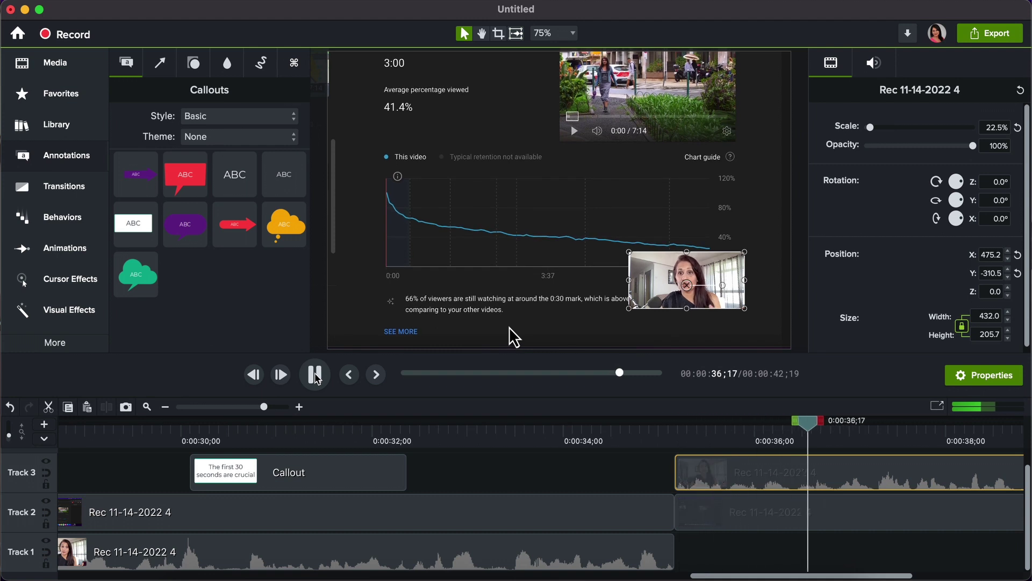
pyautogui.click(316, 376)
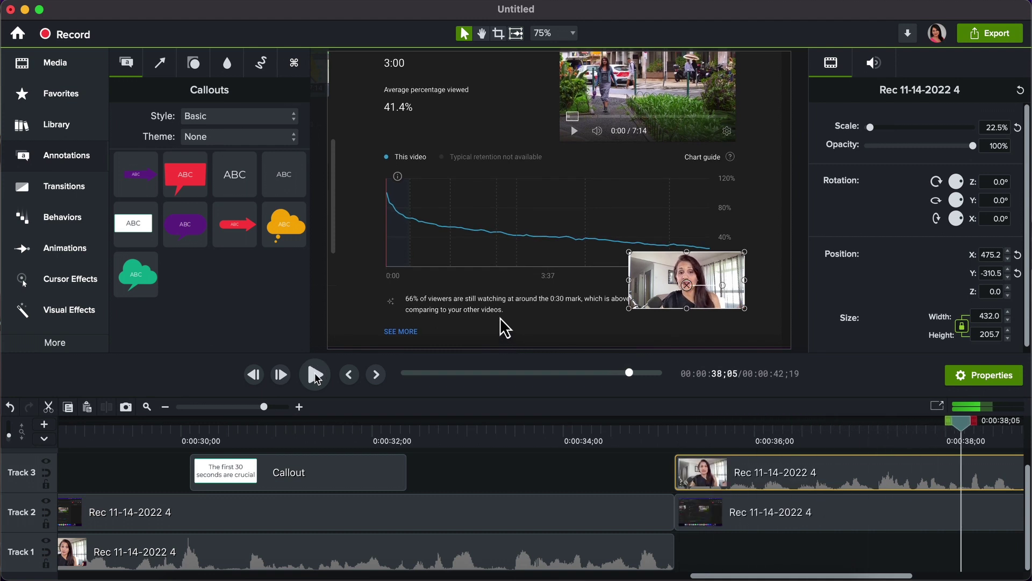
pyautogui.moveTo(971, 428); pyautogui.dragTo(361, 425)
pyautogui.moveTo(393, 456); pyautogui.dragTo(64, 462)
pyautogui.moveTo(264, 407); pyautogui.dragTo(226, 407)
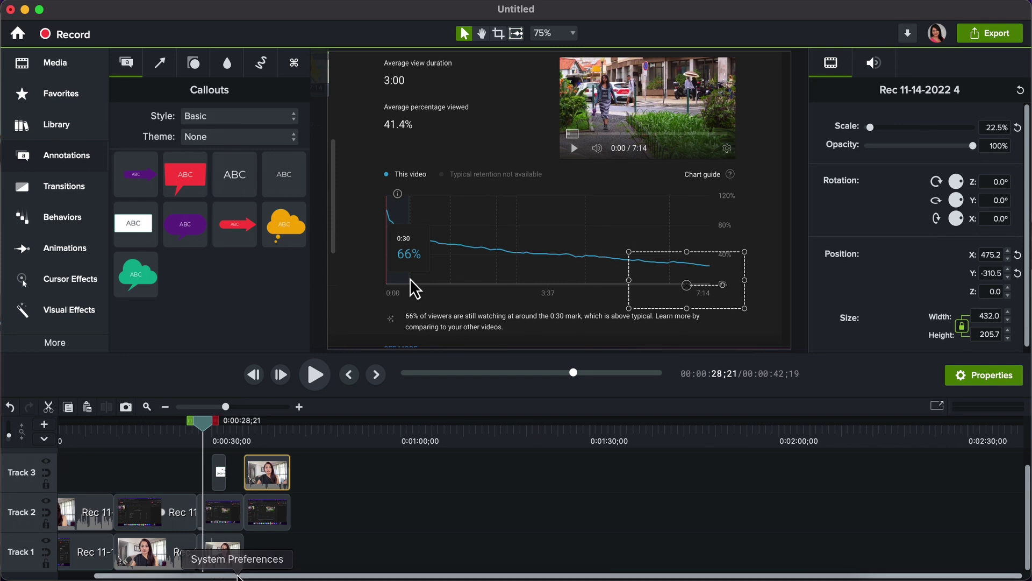
pyautogui.hscroll(-2, 236, 570)
pyautogui.moveTo(64, 427); pyautogui.dragTo(293, 436)
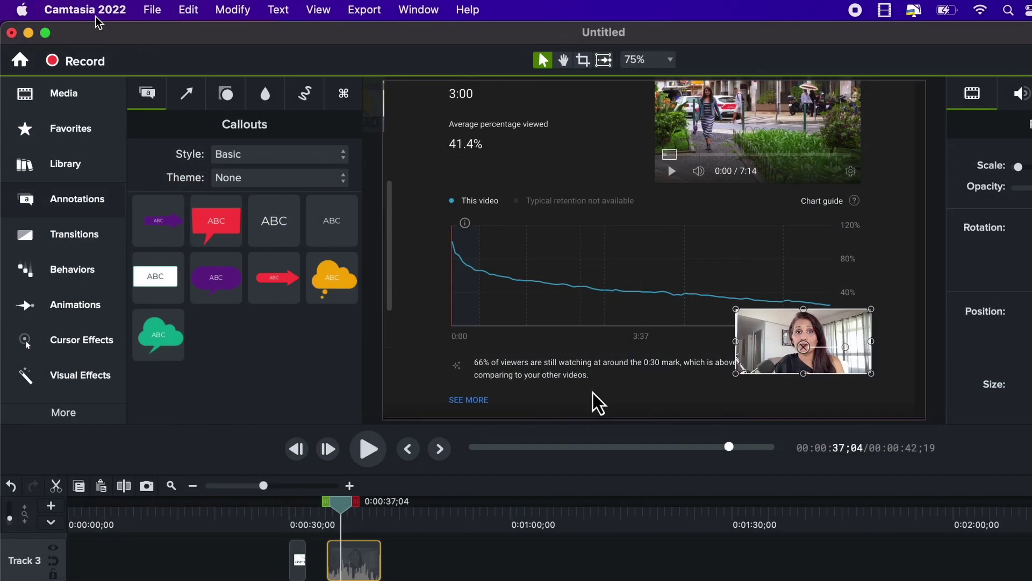
# Step: Save the project as test.cmproj
pyautogui.click(153, 11)
pyautogui.click(156, 162)
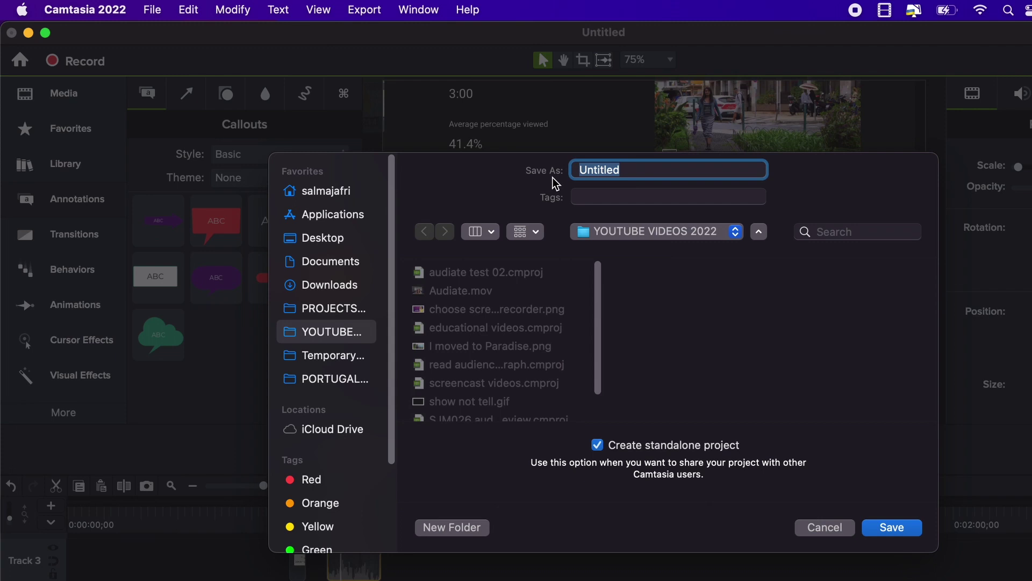
pyautogui.write('test')
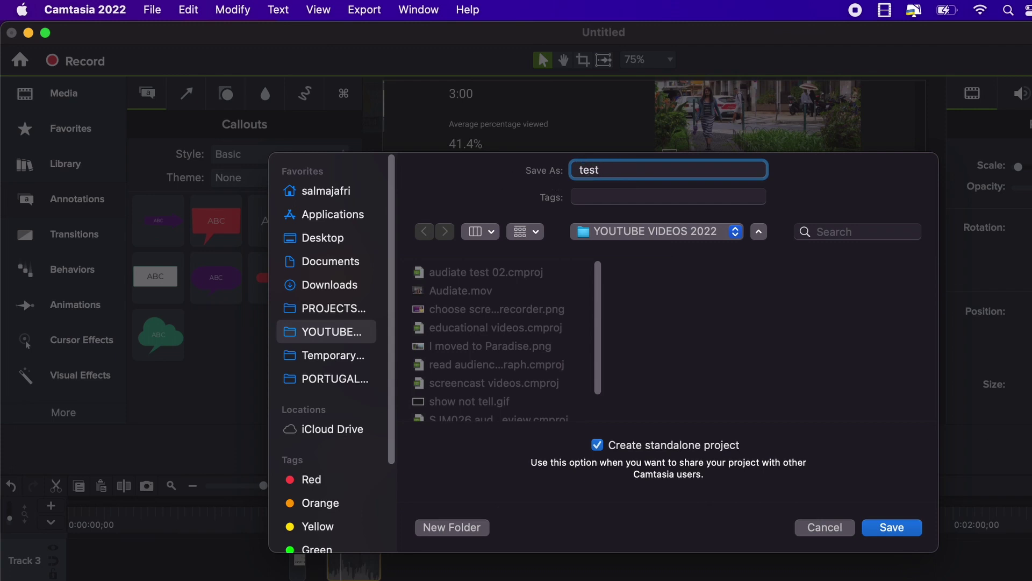
pyautogui.click(911, 535)
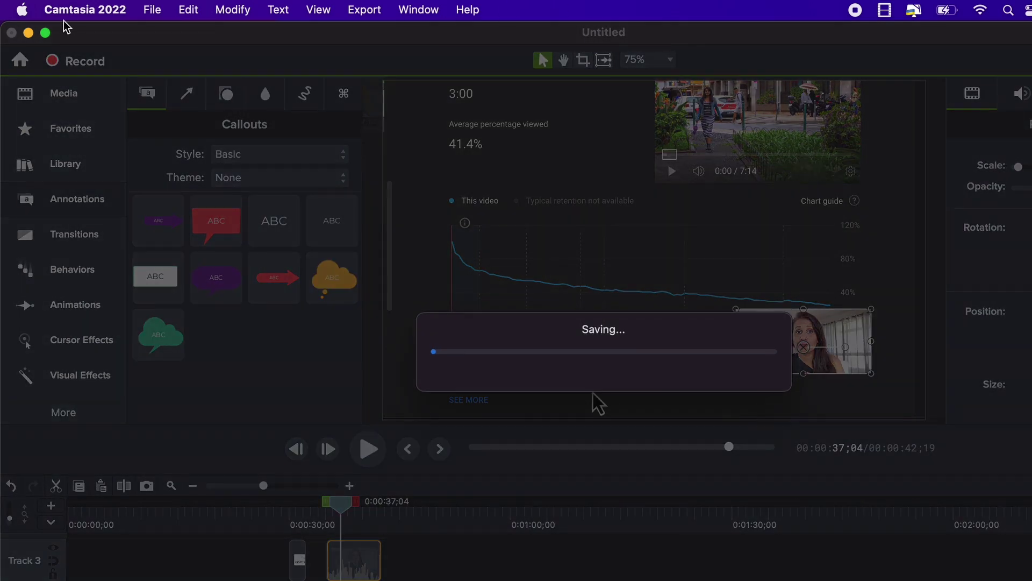
# Step: Start a local-file export and set the file format to MP4 (test.mp4)
pyautogui.click(154, 9)
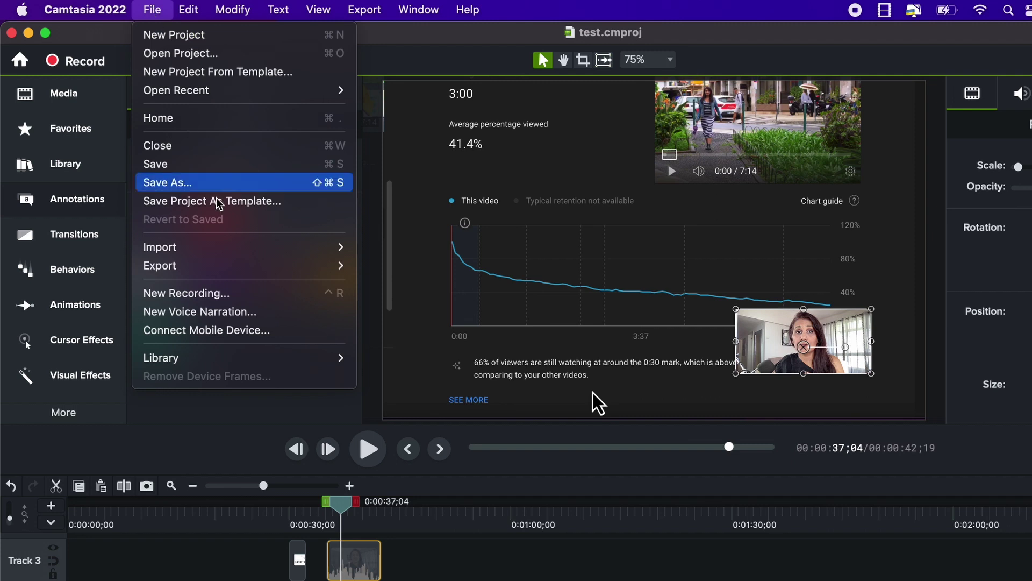
pyautogui.moveTo(203, 265)
pyautogui.click(425, 266)
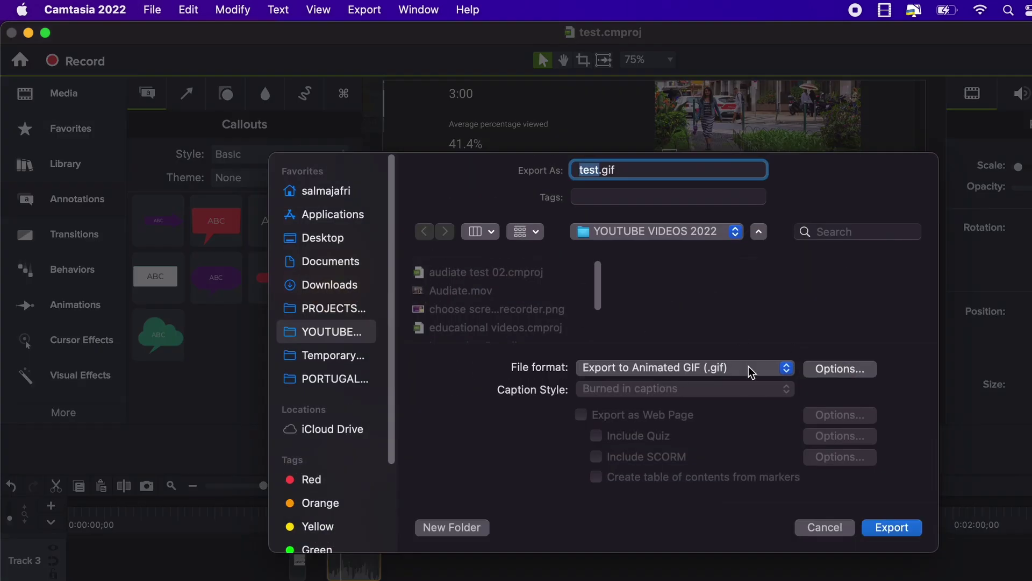
pyautogui.click(751, 371)
pyautogui.click(634, 336)
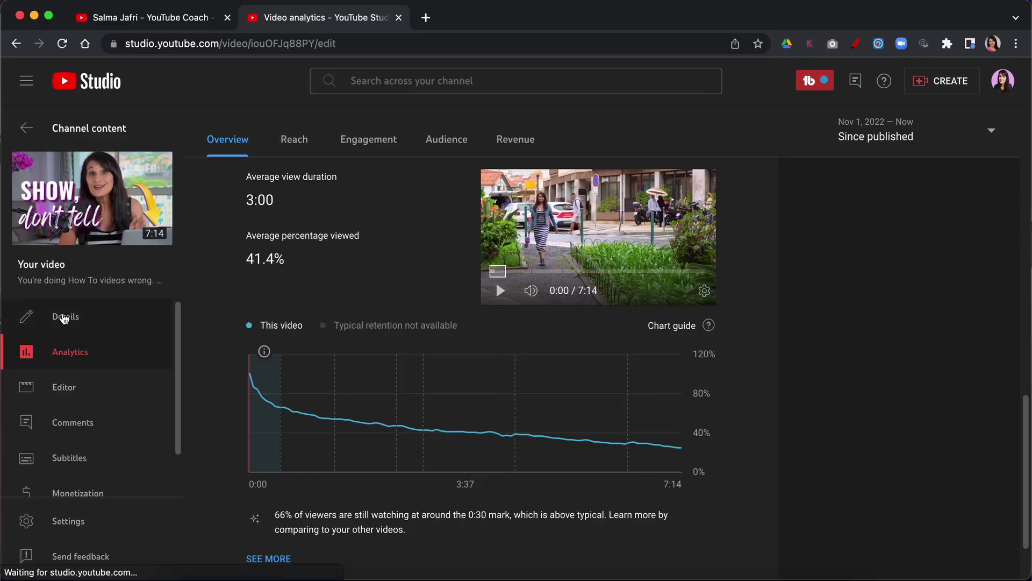
# Step: Scroll the video details page down to the Education category and Problem walkthrough type
pyautogui.scroll(-10, 707, 407)
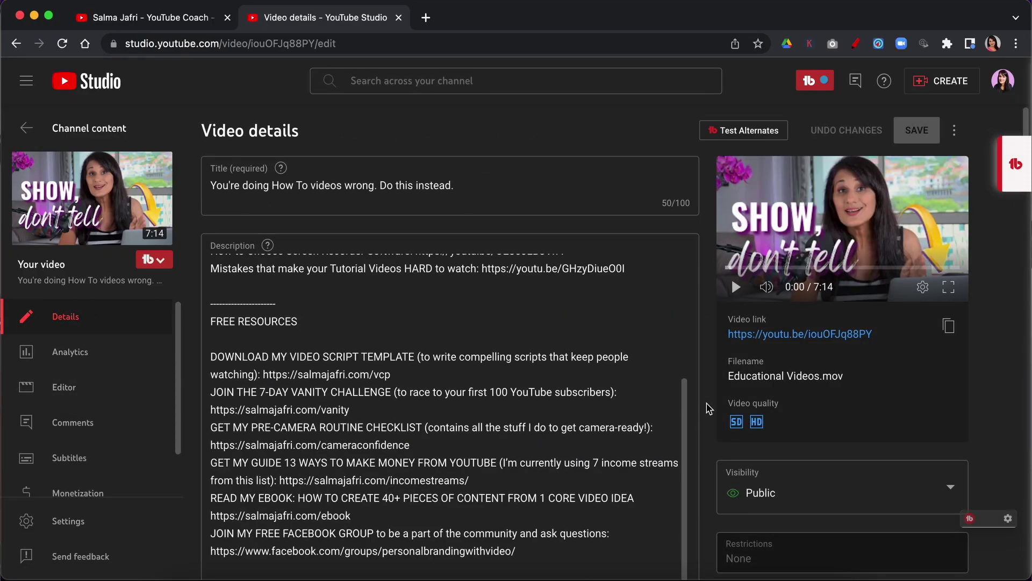
pyautogui.scroll(-15, 715, 407)
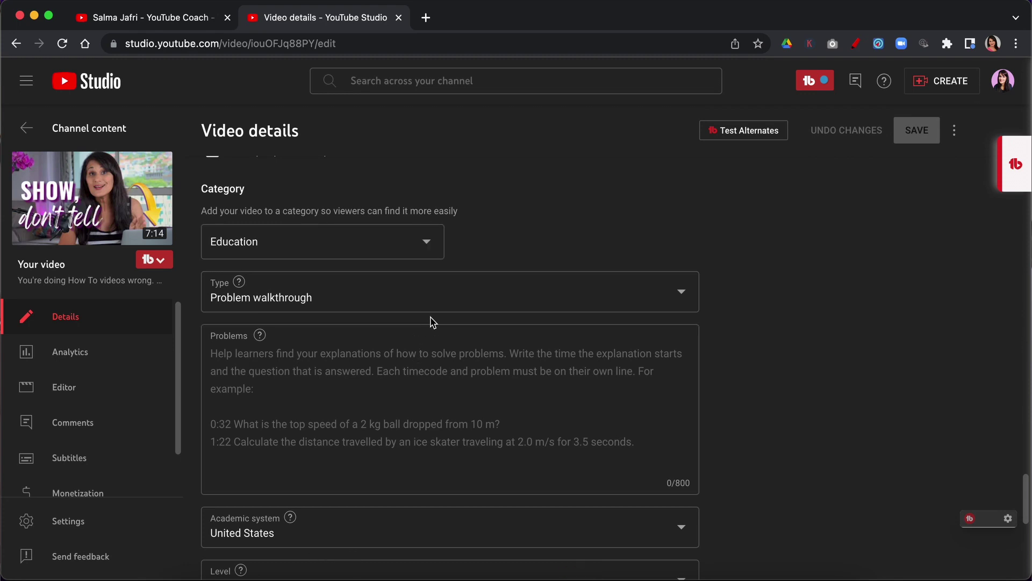
pyautogui.click(412, 252)
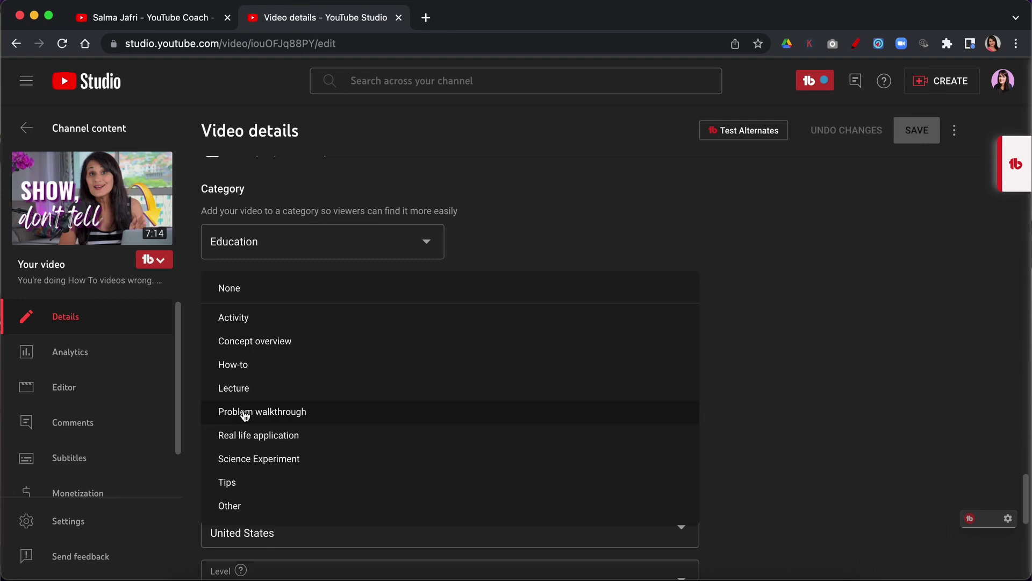
pyautogui.click(245, 412)
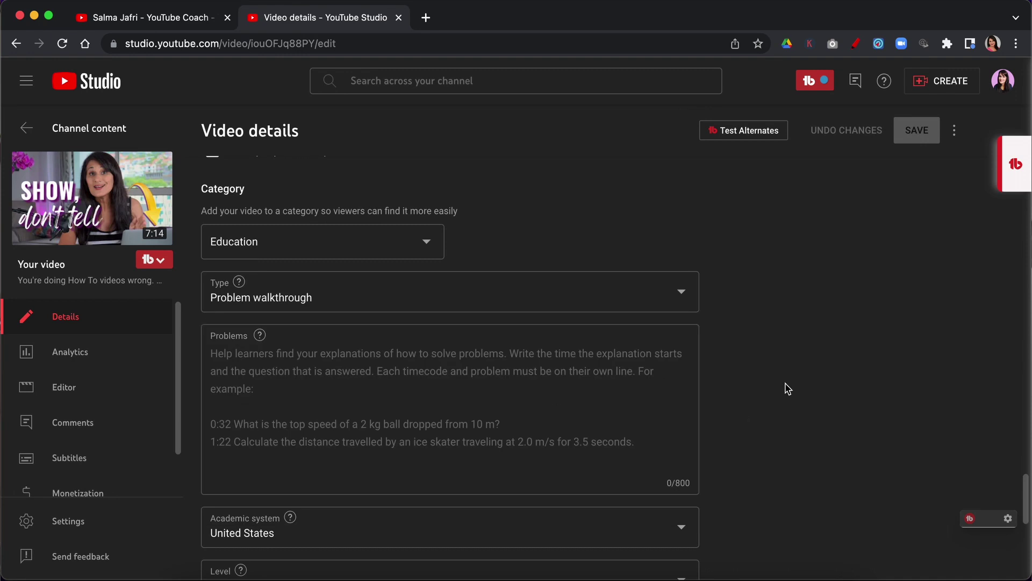